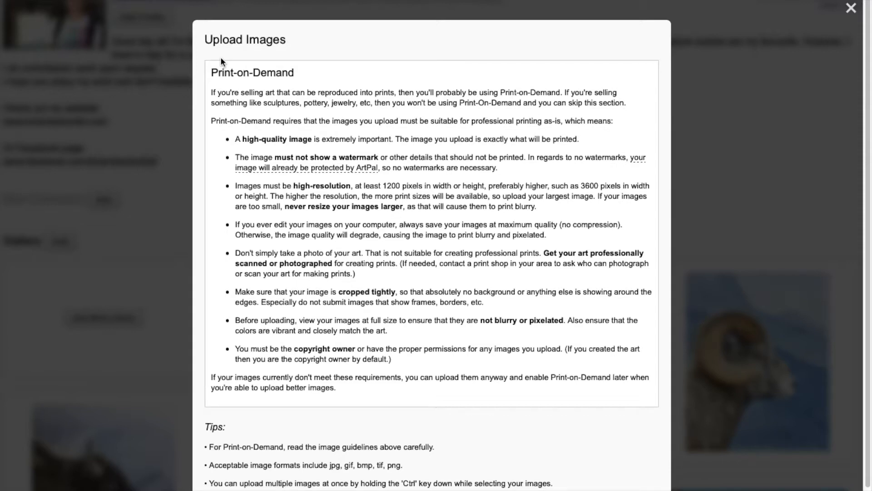
- Upload the 30.8 MB Vimy Ridge, Waterton JPEG from the Vimy Wood Burn folder to the gallery
{"action": "scroll", "coordinate": [539, 387], "scroll_direction": "down", "scroll_amount": 1}
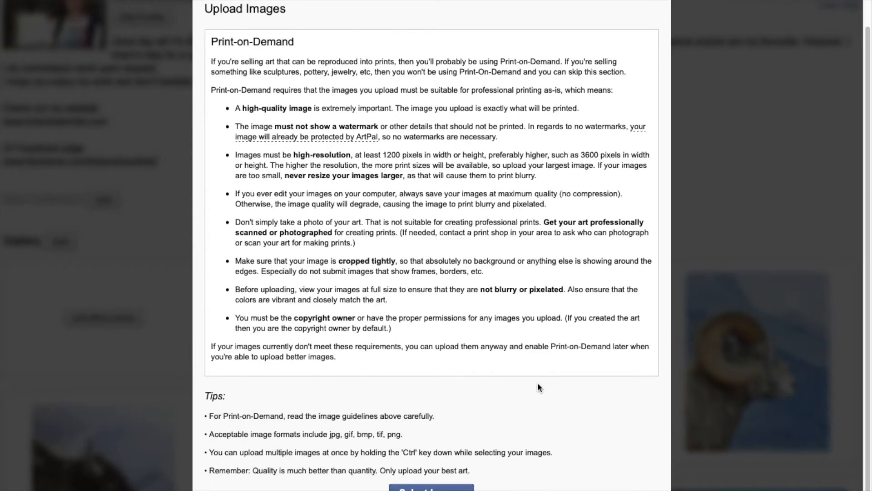
{"action": "left_click", "coordinate": [432, 487]}
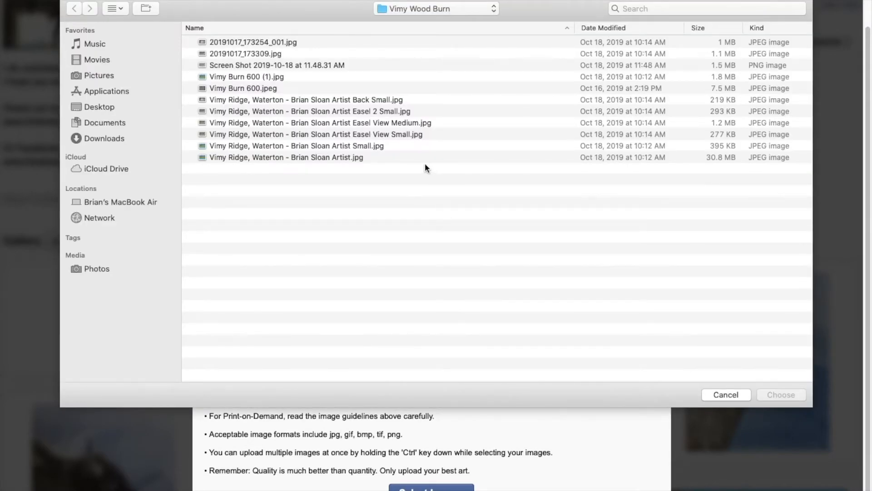
{"action": "left_click", "coordinate": [359, 159]}
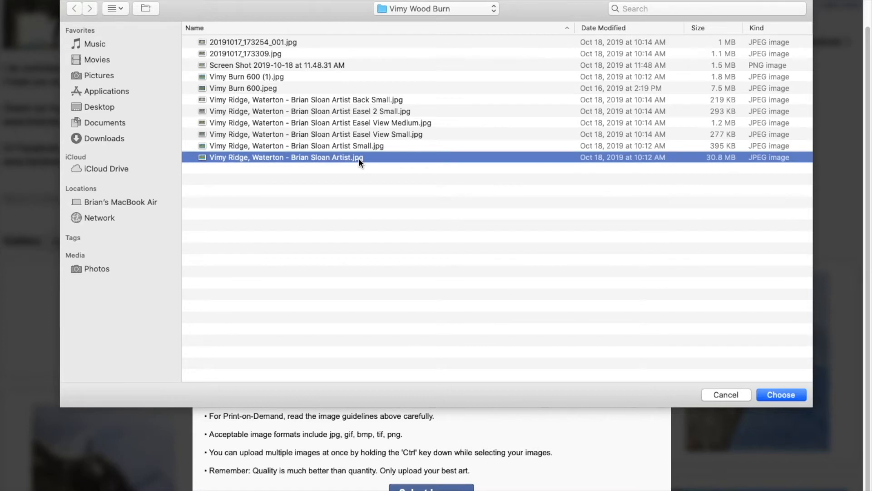
{"action": "double_click", "coordinate": [359, 159]}
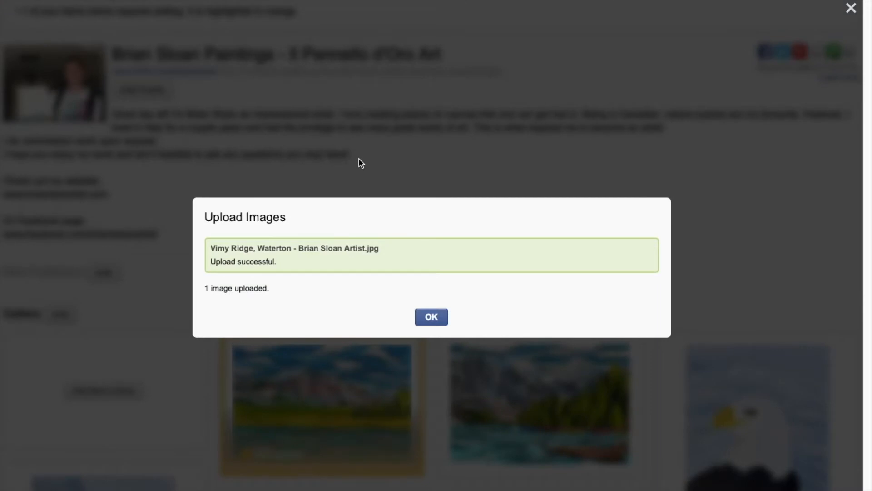
{"action": "left_click", "coordinate": [431, 317]}
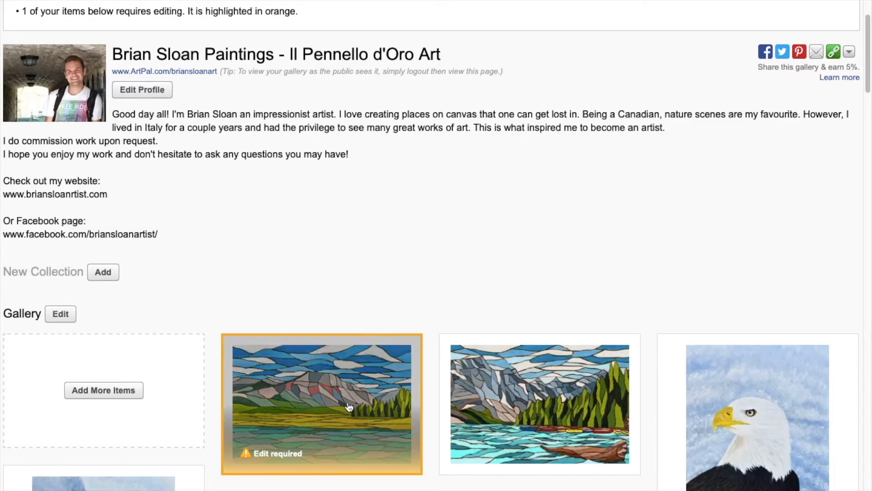
- Open the gallery item that requires editing and set its artwork title to "Vimy Ridge, Waterton Lakes"
{"action": "scroll", "coordinate": [349, 406], "scroll_direction": "down", "scroll_amount": 3}
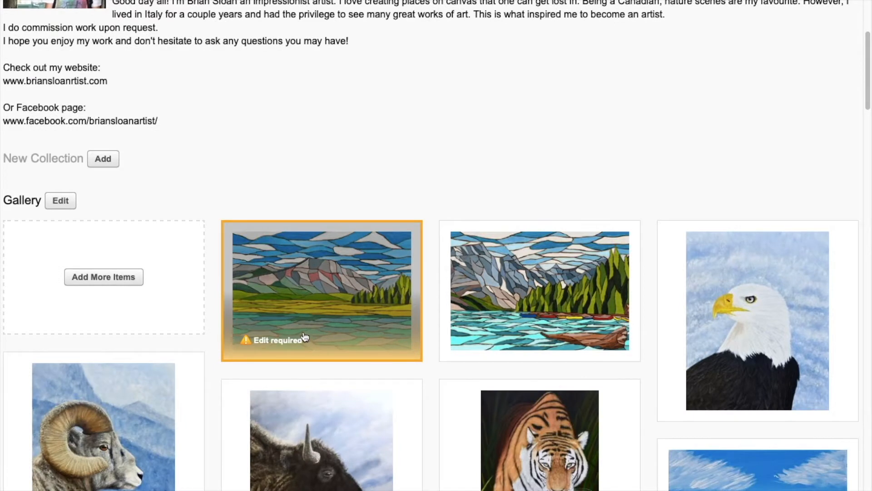
{"action": "left_click", "coordinate": [357, 302]}
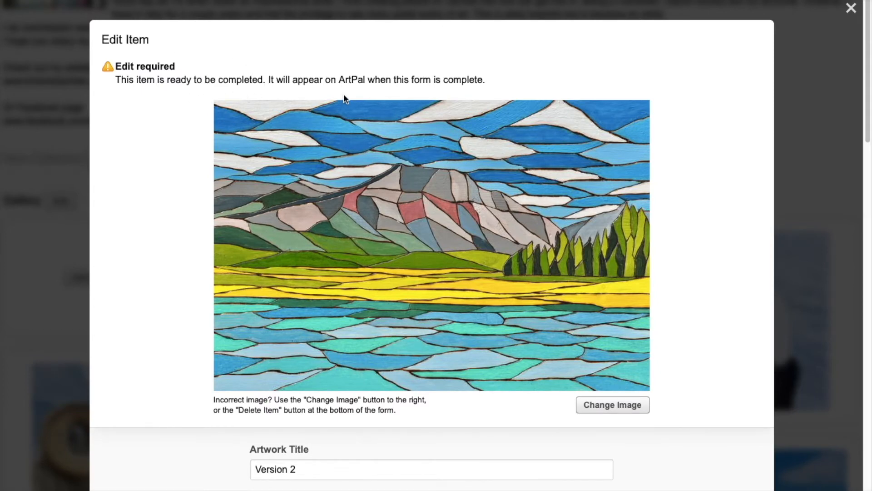
{"action": "scroll", "coordinate": [344, 102], "scroll_direction": "down", "scroll_amount": 5}
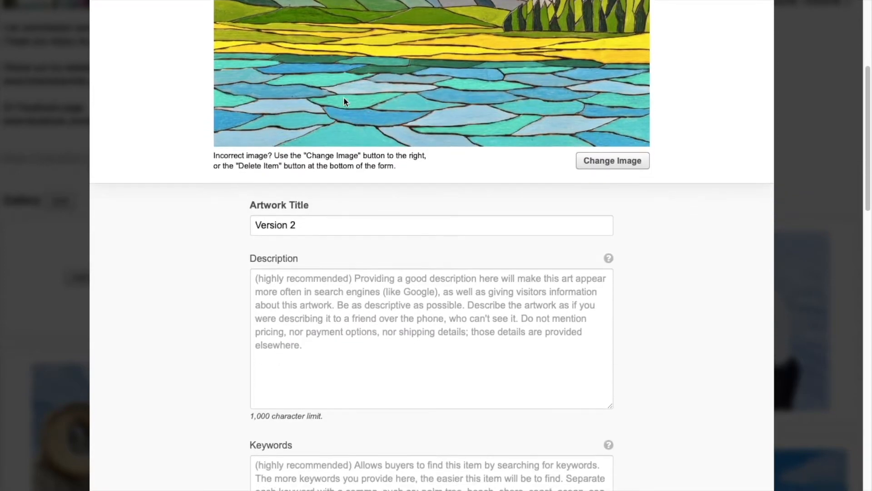
{"action": "triple_click", "coordinate": [325, 226]}
{"action": "type", "text": "Vimy Ridge, Waterton lakes"}
{"action": "key", "text": "BackSpace"}
{"action": "key", "text": "BackSpace"}
{"action": "key", "text": "BackSpace"}
{"action": "key", "text": "BackSpace"}
{"action": "key", "text": "BackSpace"}
{"action": "type", "text": "Lakes Nationa"}
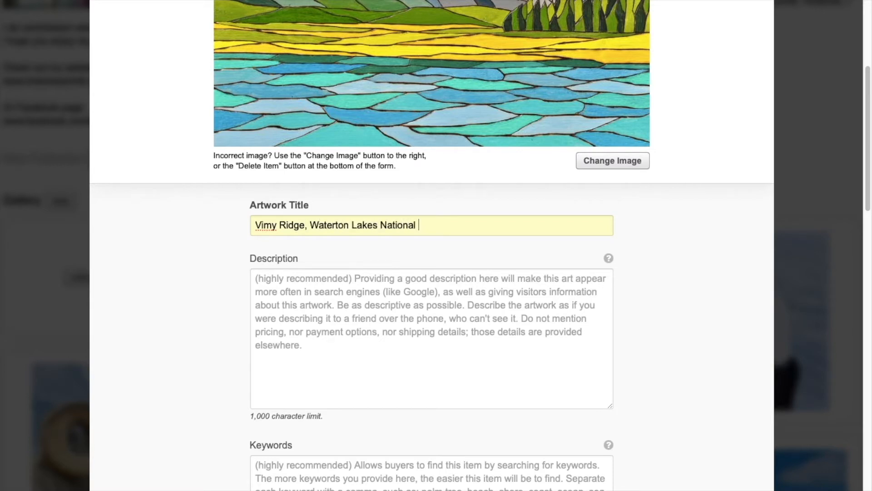
{"action": "type", "text": "l"}
{"action": "key", "text": "BackSpace"}
{"action": "key", "text": "BackSpace"}
{"action": "key", "text": "BackSpace"}
{"action": "key", "text": "BackSpace"}
{"action": "key", "text": "BackSpace"}
{"action": "key", "text": "BackSpace"}
{"action": "key", "text": "BackSpace"}
{"action": "key", "text": "BackSpace"}
{"action": "key", "text": "BackSpace"}
- Enter the description "This is a mixed media piece of art combining pyrography and acrylic painting. It depicts Vimy Ridge in Waterton Lakes National Park."
{"action": "left_click", "coordinate": [320, 307]}
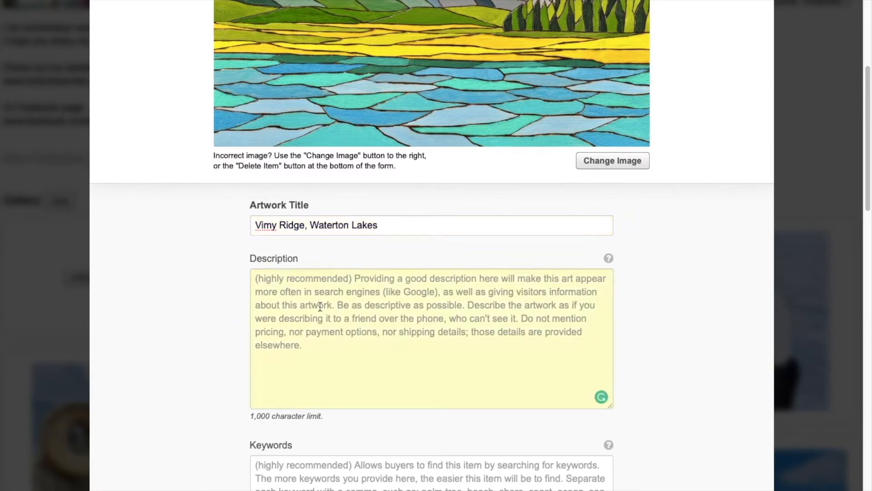
{"action": "type", "text": "This is "}
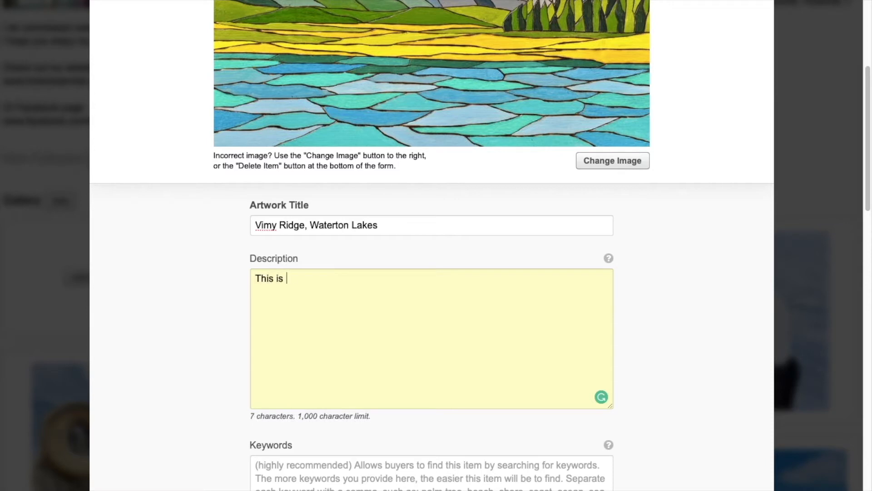
{"action": "type", "text": "a mixed "}
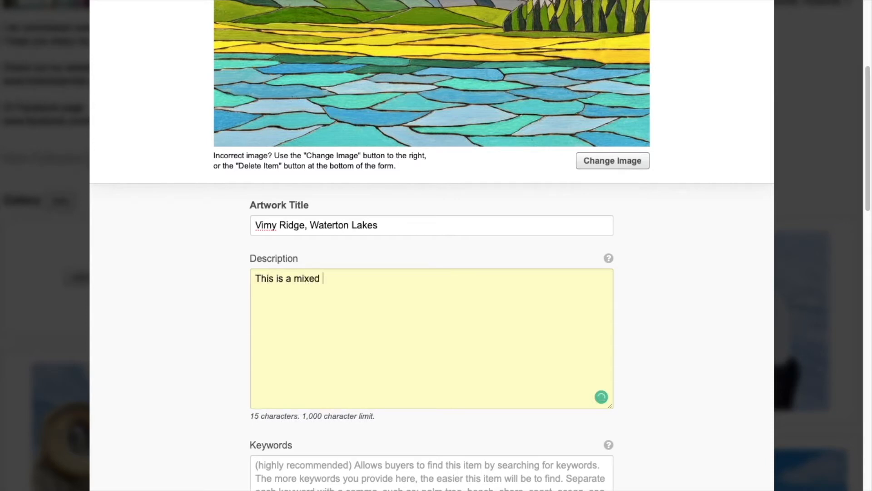
{"action": "type", "text": "media piece of art combining pyrography and acry"}
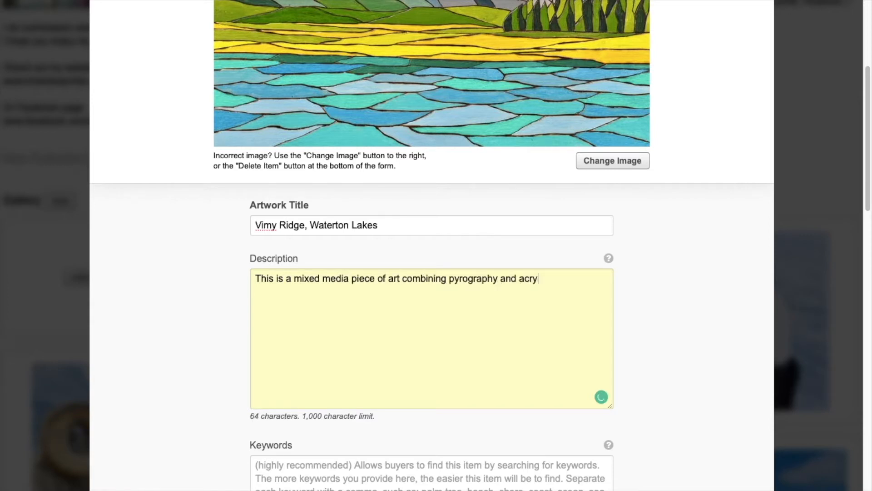
{"action": "type", "text": "lic painting. It depicts Vimy Ridge in Waterton Lakes National Park."}
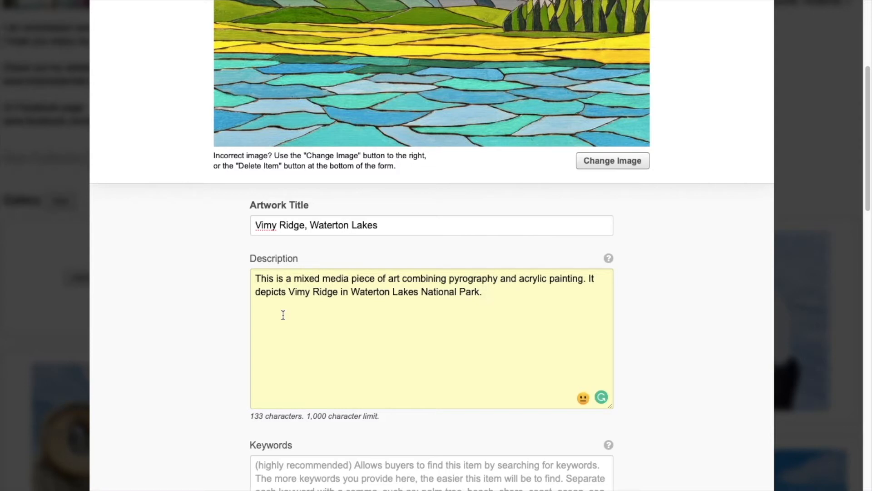
- Enter the keywords "Rocky Mountains, Alberta, Waterton, wood burning, pyrography, acrylic paint"
{"action": "scroll", "coordinate": [187, 383], "scroll_direction": "down", "scroll_amount": 4}
{"action": "left_click", "coordinate": [374, 319]}
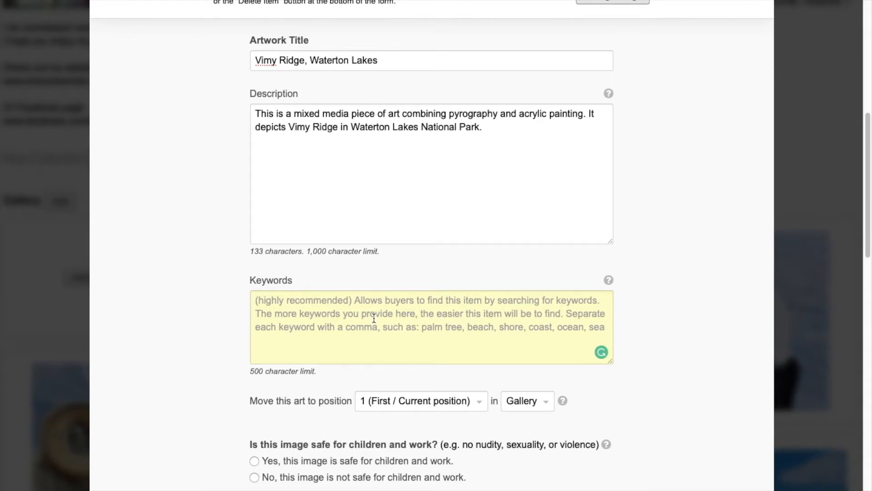
{"action": "type", "text": "Rocky mount"}
{"action": "key", "text": "BackSpace"}
{"action": "key", "text": "BackSpace"}
{"action": "key", "text": "BackSpace"}
{"action": "key", "text": "BackSpace"}
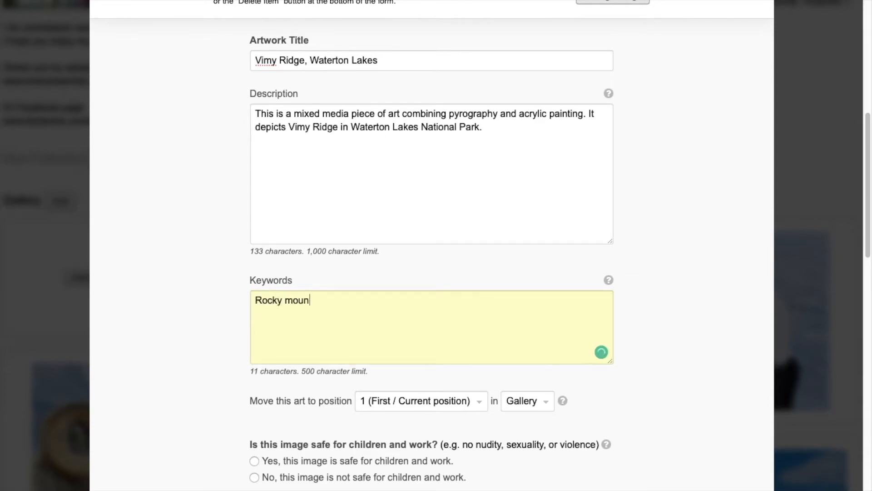
{"action": "key", "text": "BackSpace"}
{"action": "type", "text": "Mountains,"}
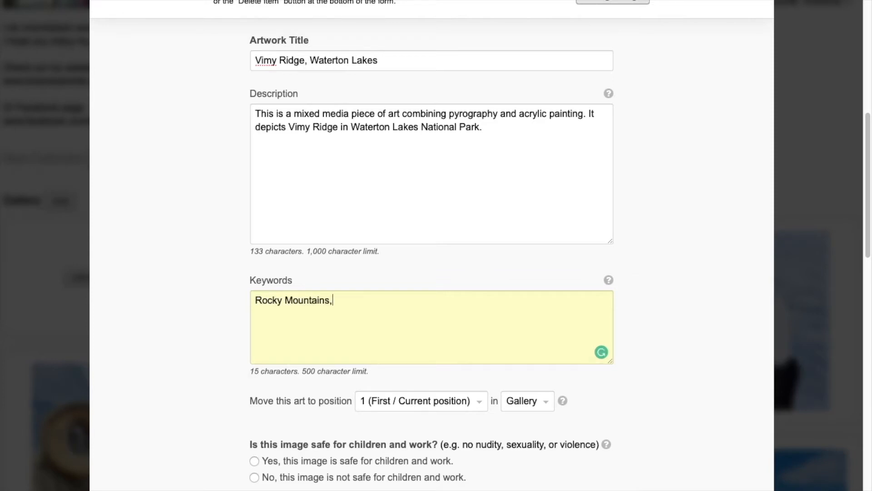
{"action": "type", "text": " Alberta, Waterton, "}
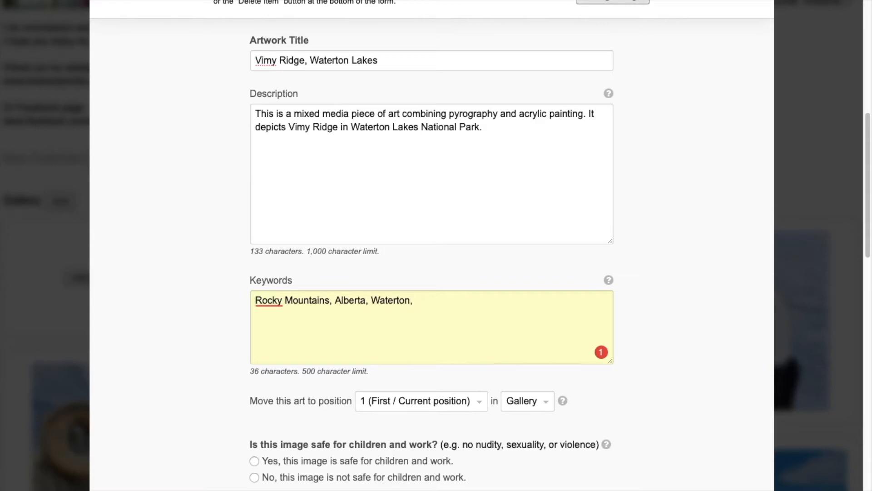
{"action": "type", "text": "wood burning, pyrography, acry"}
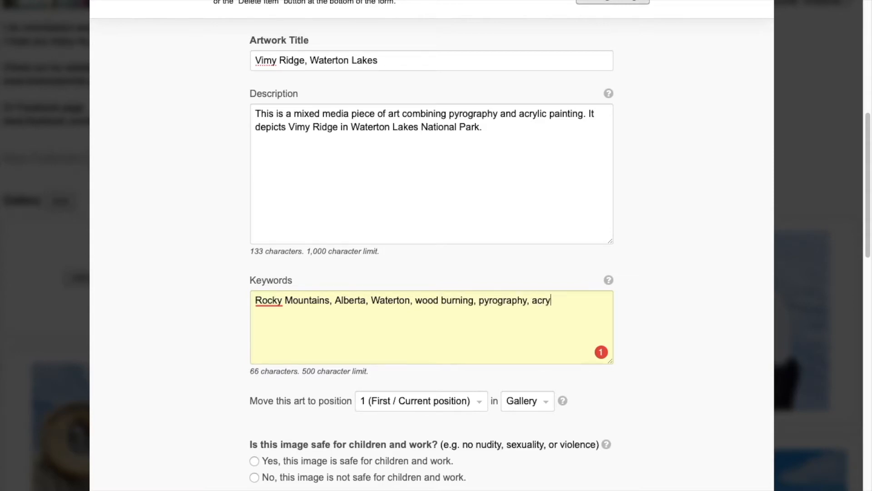
{"action": "type", "text": "lic paint,"}
{"action": "key", "text": "BackSpace"}
{"action": "key", "text": "BackSpace"}
- Check the collection choices for the artwork's placement and mark the image as safe for children and work
{"action": "scroll", "coordinate": [202, 331], "scroll_direction": "down", "scroll_amount": 2}
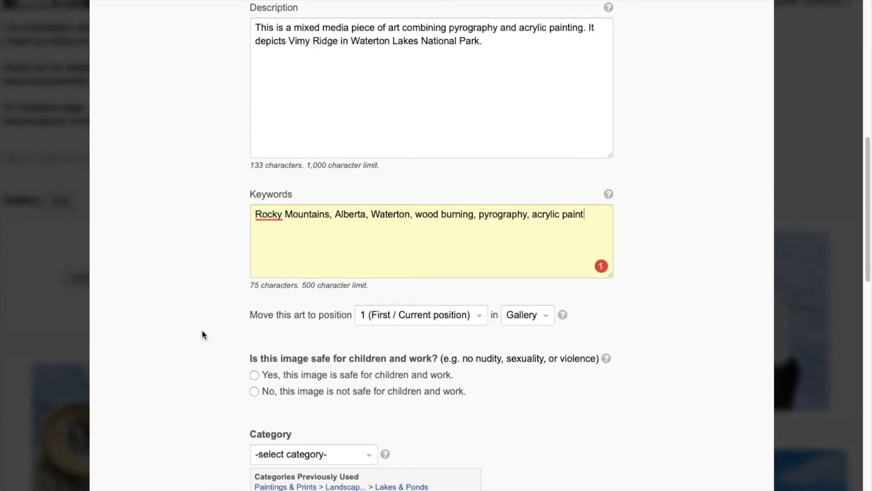
{"action": "scroll", "coordinate": [244, 324], "scroll_direction": "down", "scroll_amount": 3}
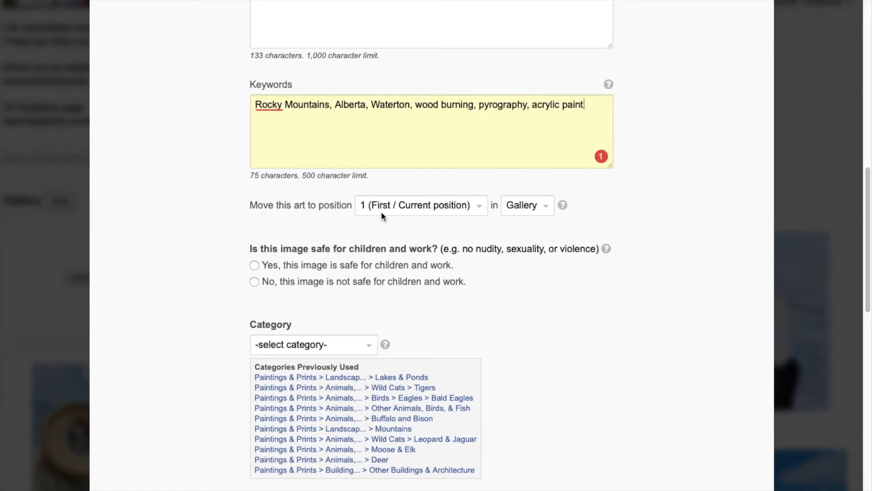
{"action": "left_click", "coordinate": [546, 206]}
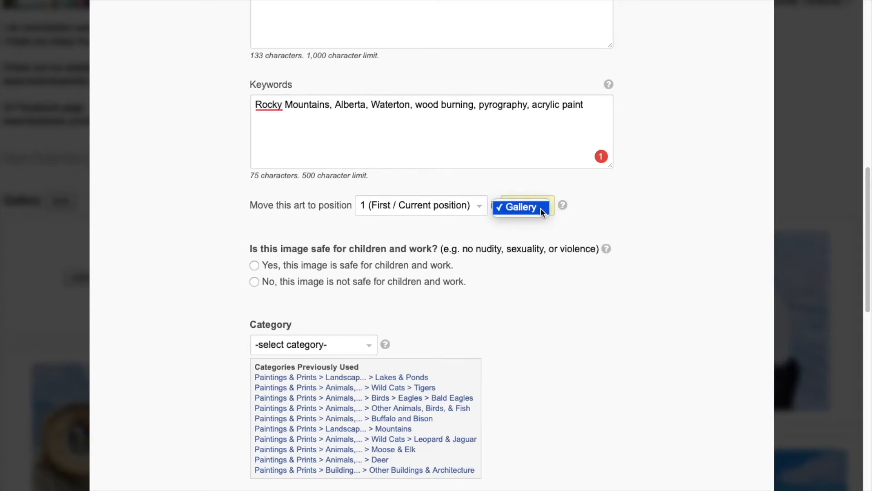
{"action": "left_click", "coordinate": [503, 231]}
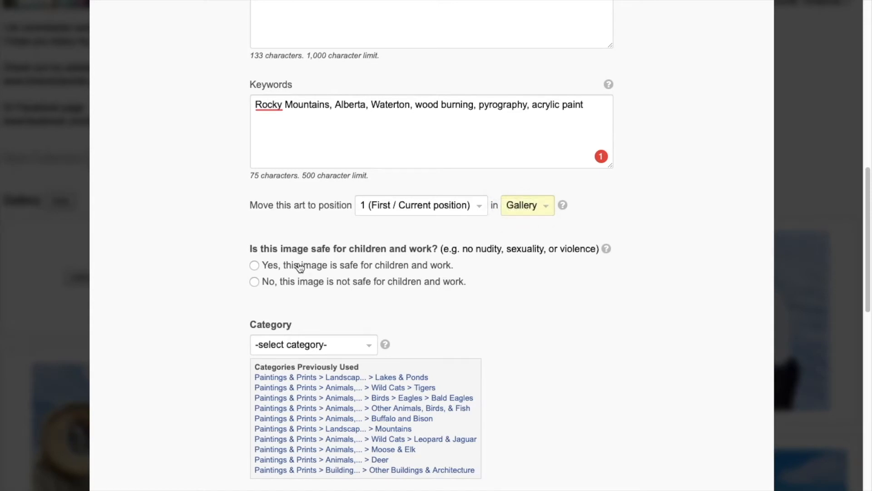
{"action": "left_click", "coordinate": [256, 266]}
- Set the artwork's category to Paintings & Prints > Landscapes & Nature > Mountains
{"action": "scroll", "coordinate": [222, 273], "scroll_direction": "down", "scroll_amount": 3}
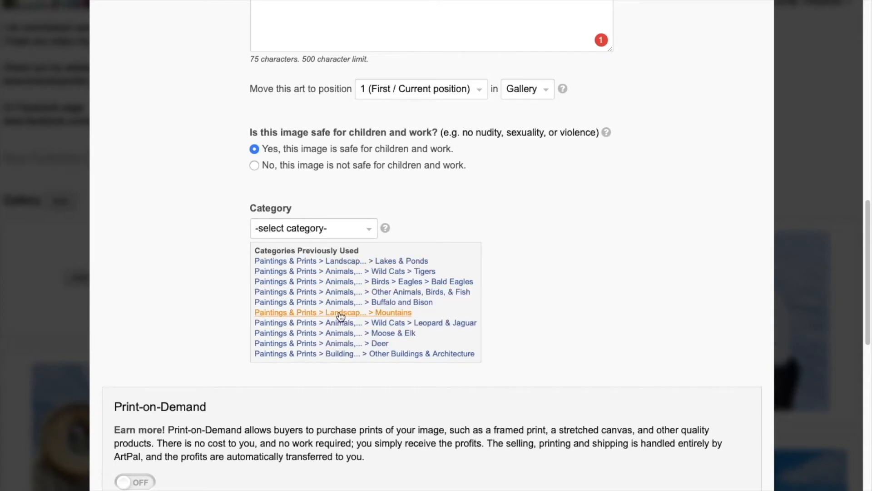
{"action": "left_click", "coordinate": [352, 229]}
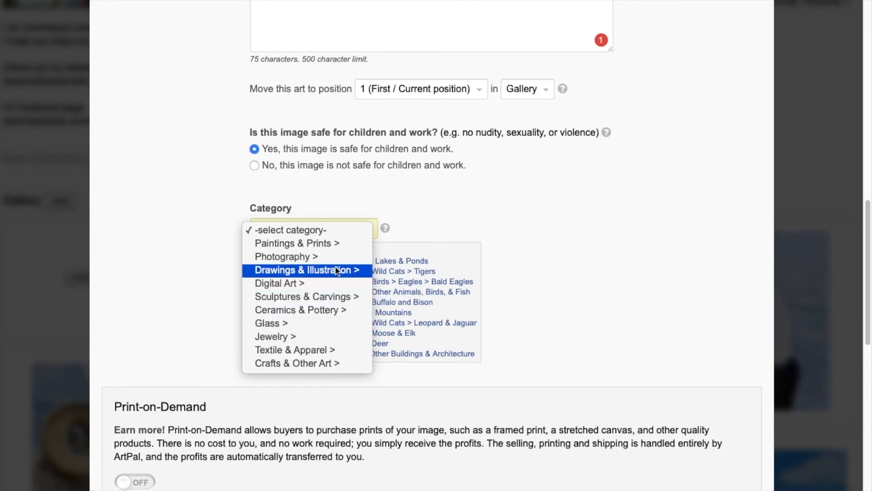
{"action": "left_click", "coordinate": [338, 245]}
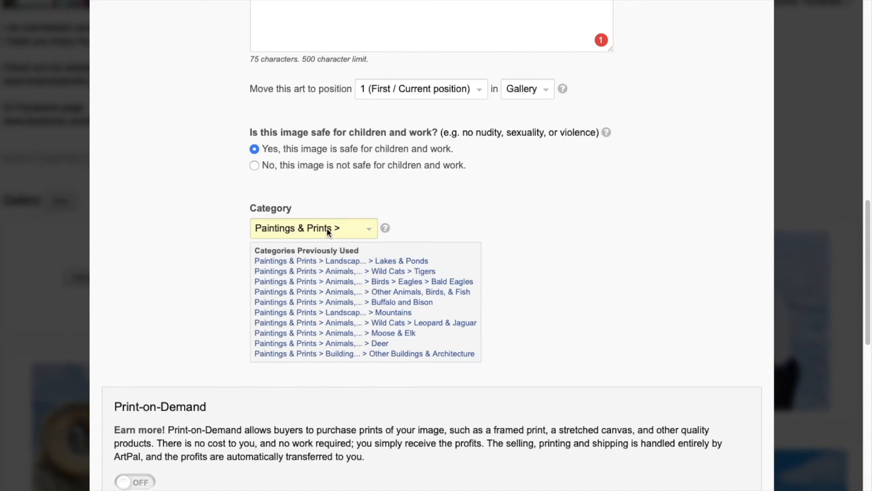
{"action": "left_click", "coordinate": [353, 253]}
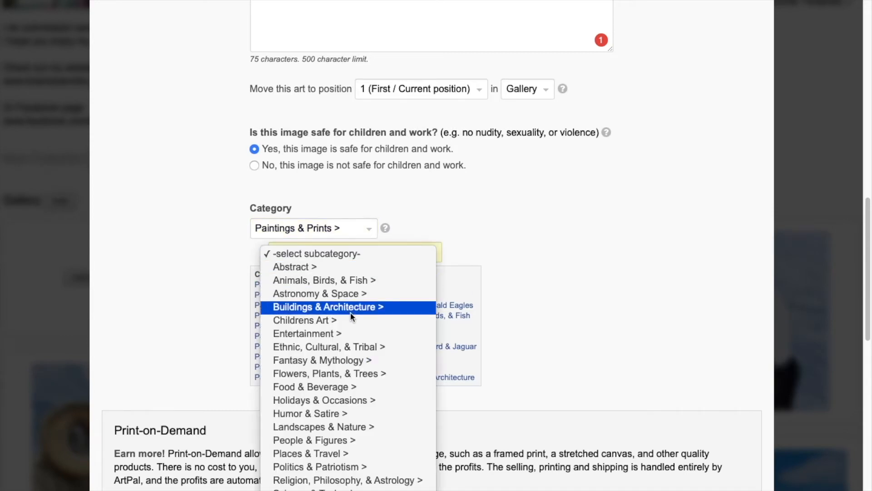
{"action": "left_click", "coordinate": [355, 427]}
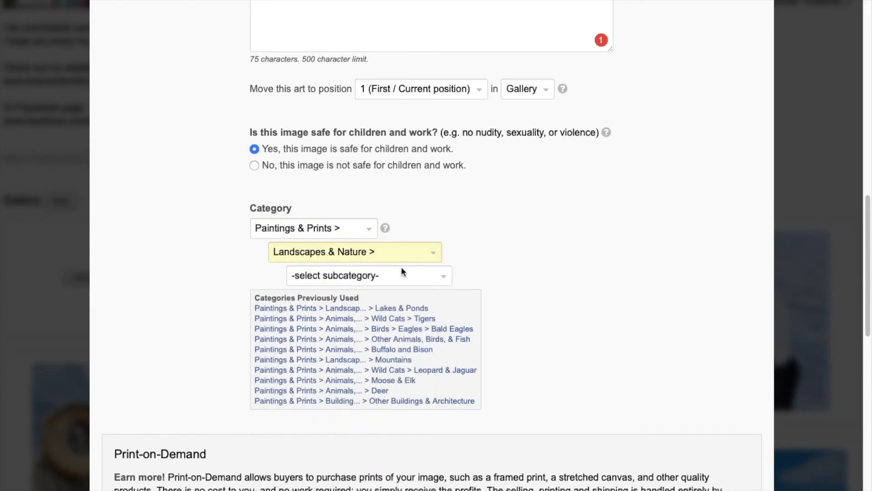
{"action": "left_click", "coordinate": [382, 275]}
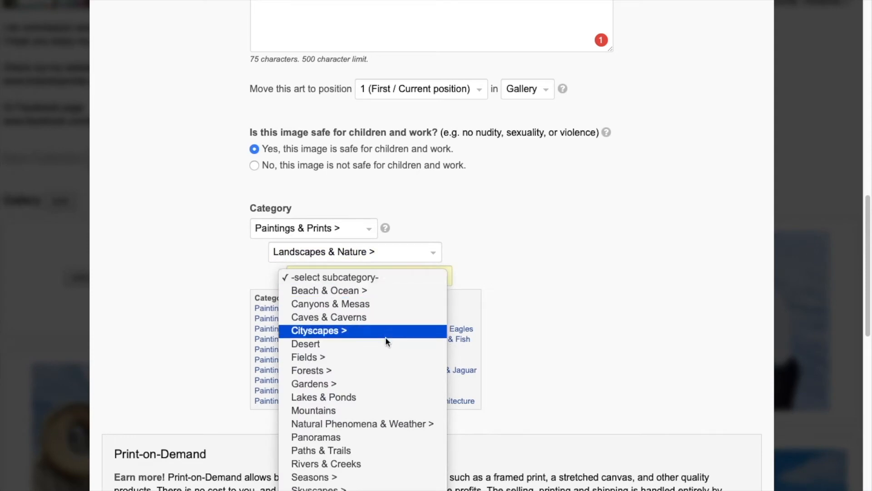
{"action": "left_click", "coordinate": [375, 412]}
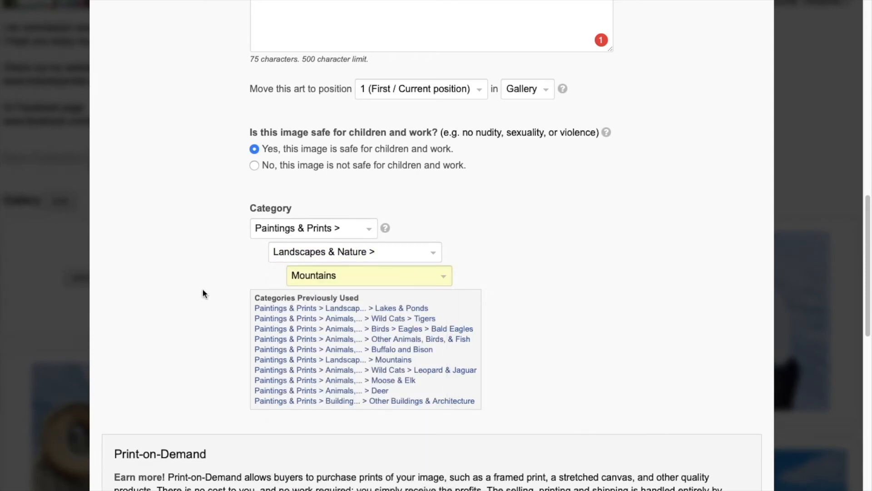
- Turn on Print-on-Demand for the artwork, review the framed preview, full image, close-up and image guidelines, and activate it
{"action": "scroll", "coordinate": [217, 301], "scroll_direction": "down", "scroll_amount": 2}
{"action": "scroll", "coordinate": [217, 302], "scroll_direction": "down", "scroll_amount": 2}
{"action": "scroll", "coordinate": [173, 264], "scroll_direction": "down", "scroll_amount": 1}
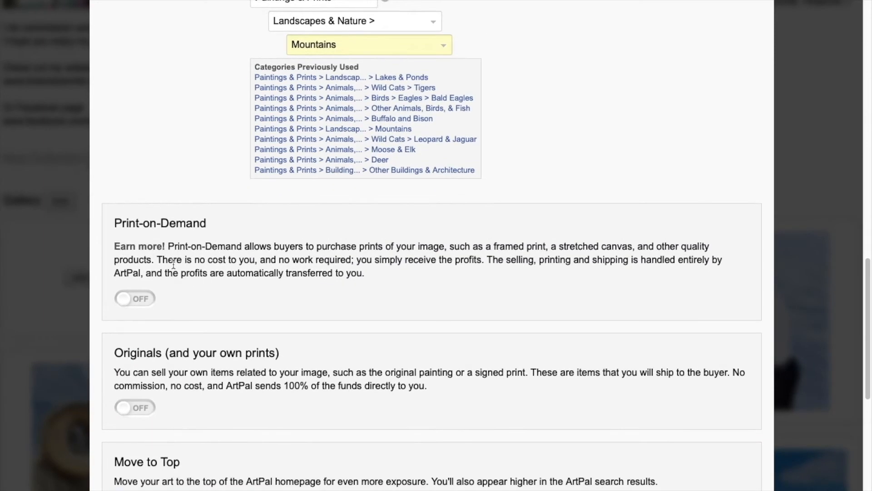
{"action": "left_click", "coordinate": [142, 300]}
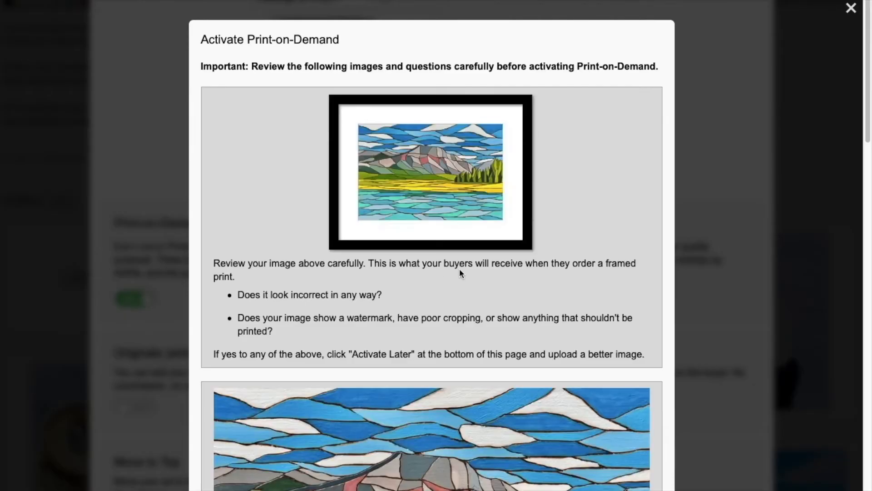
{"action": "scroll", "coordinate": [413, 203], "scroll_direction": "down", "scroll_amount": 1}
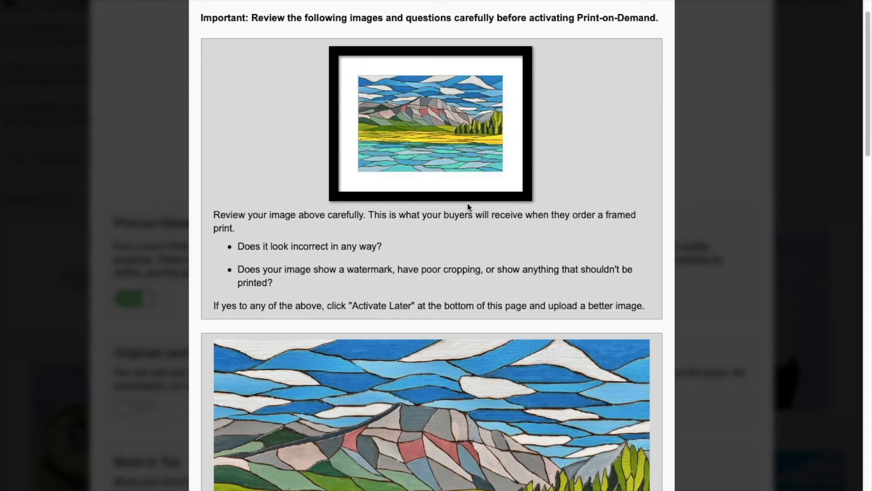
{"action": "scroll", "coordinate": [446, 207], "scroll_direction": "down", "scroll_amount": 3}
{"action": "scroll", "coordinate": [446, 206], "scroll_direction": "down", "scroll_amount": 2}
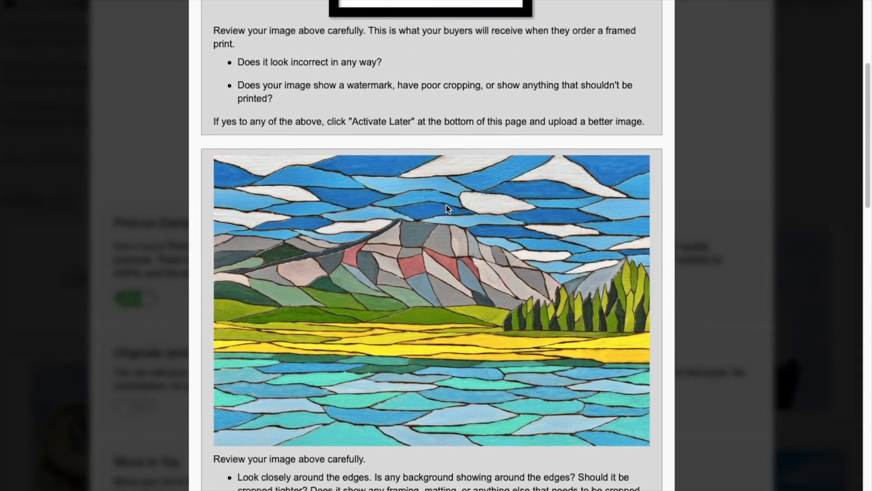
{"action": "scroll", "coordinate": [446, 204], "scroll_direction": "down", "scroll_amount": 9}
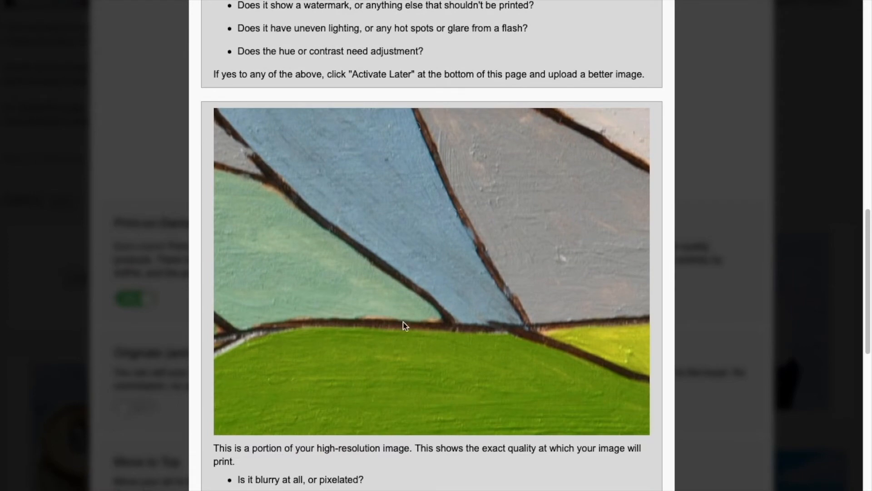
{"action": "scroll", "coordinate": [446, 311], "scroll_direction": "down", "scroll_amount": 5}
{"action": "scroll", "coordinate": [446, 307], "scroll_direction": "down", "scroll_amount": 7}
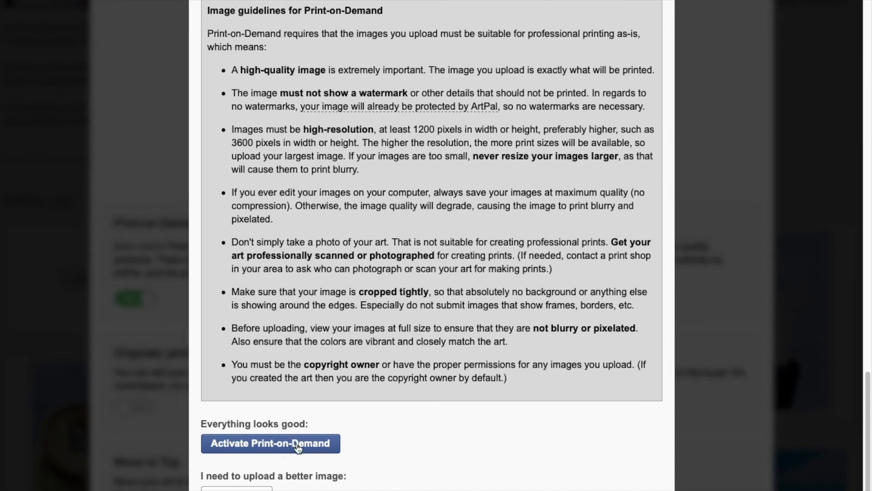
{"action": "left_click", "coordinate": [293, 451]}
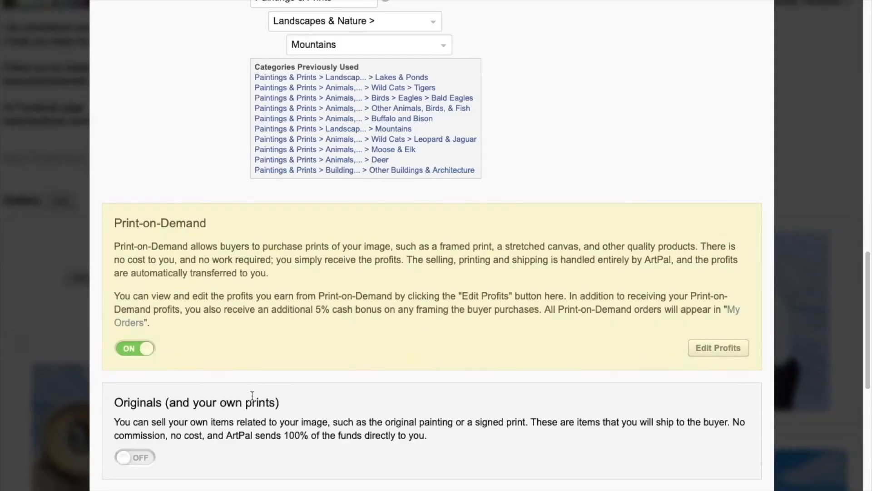
- Turn on selling of originals and enter "Original Artwork" as the item's short description
{"action": "scroll", "coordinate": [306, 307], "scroll_direction": "down", "scroll_amount": 2}
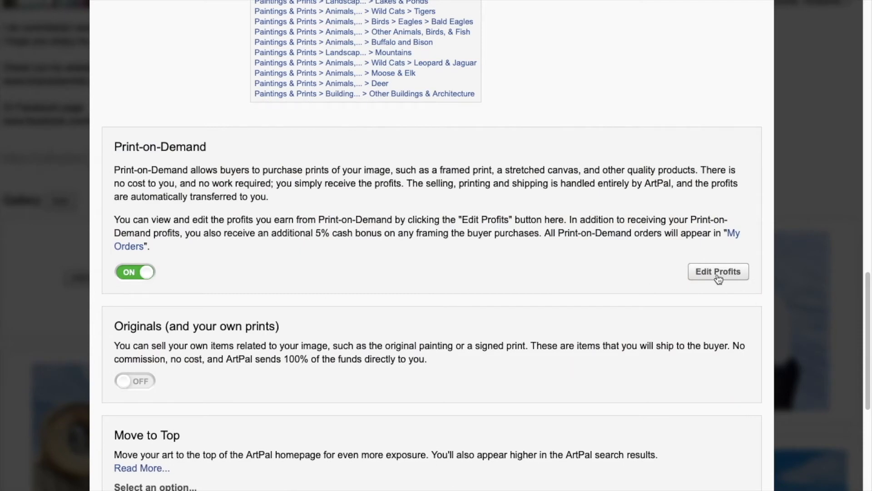
{"action": "scroll", "coordinate": [558, 273], "scroll_direction": "down", "scroll_amount": 3}
{"action": "scroll", "coordinate": [236, 221], "scroll_direction": "down", "scroll_amount": 2}
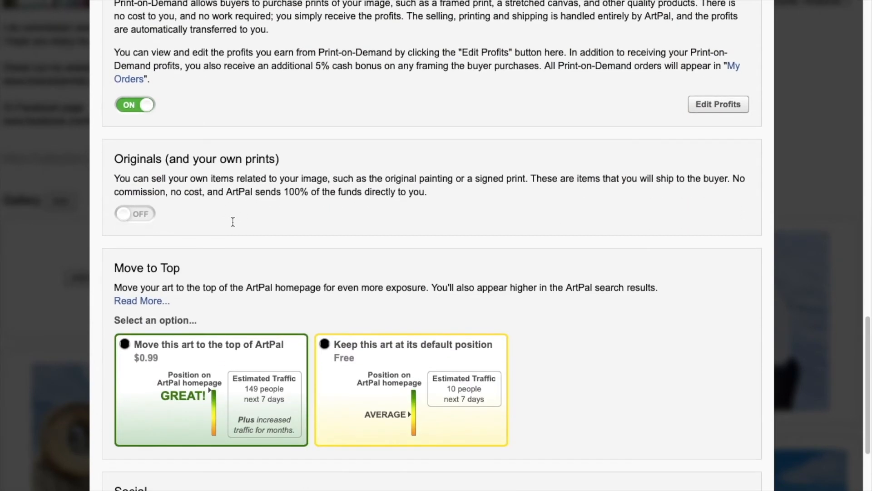
{"action": "left_click", "coordinate": [136, 214]}
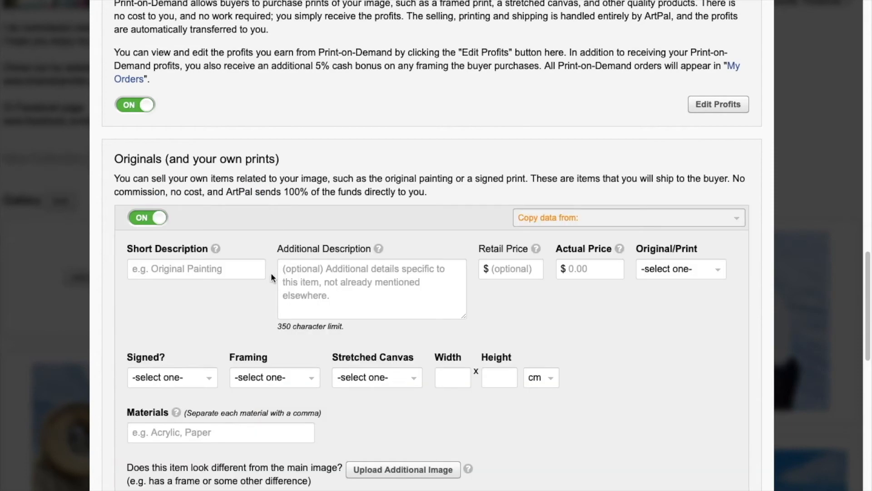
{"action": "type", "text": "riginal"}
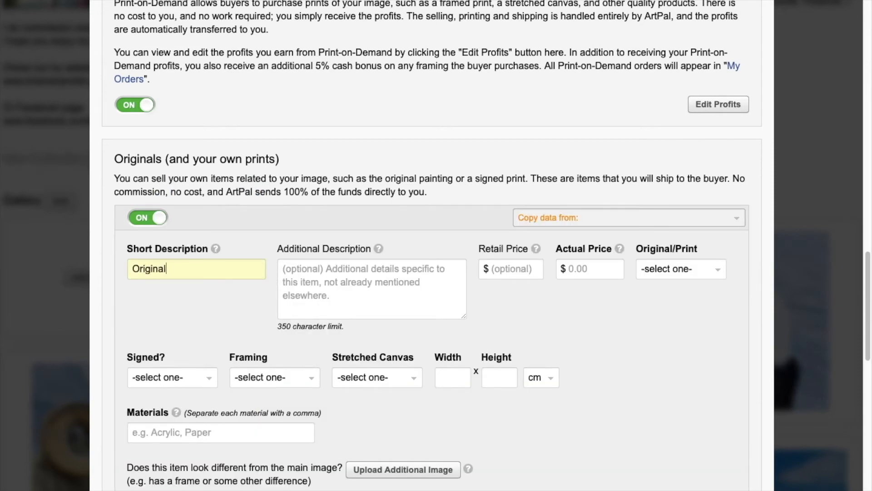
{"action": "type", "text": " Artwork"}
{"action": "left_click", "coordinate": [514, 269]}
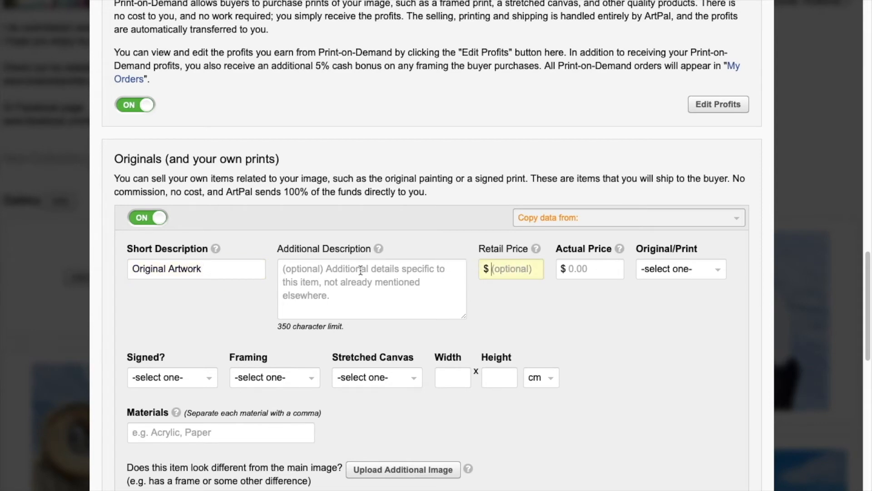
- Enter the additional description "It is shipped in a cardboard box.", accepting the spelling correction for "cardboard"
{"action": "left_click", "coordinate": [421, 286]}
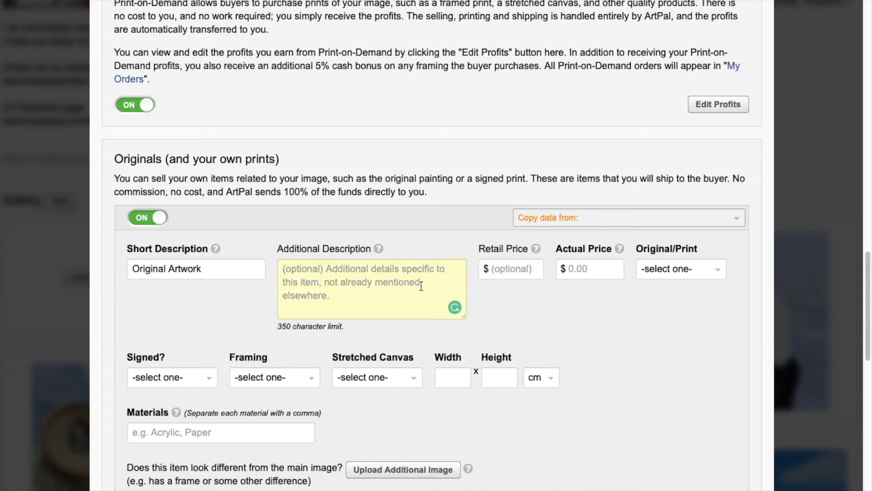
{"action": "type", "text": "It "}
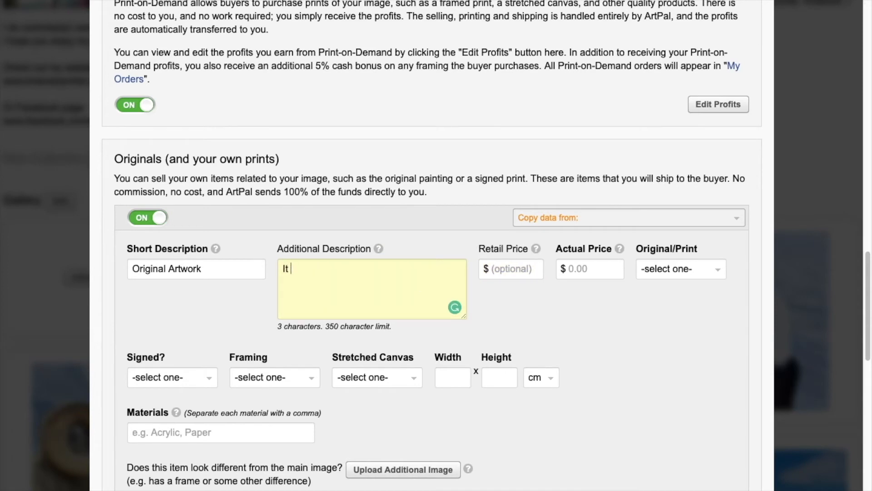
{"action": "type", "text": "is shipped in a car"}
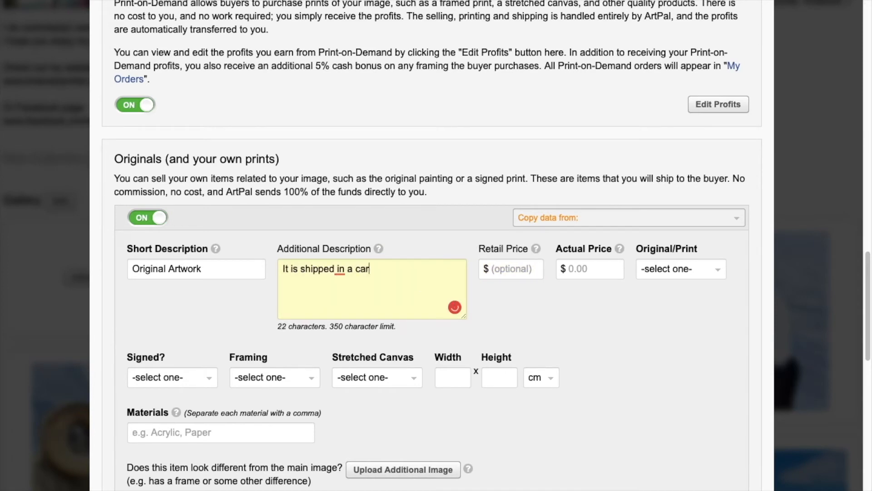
{"action": "type", "text": "board box"}
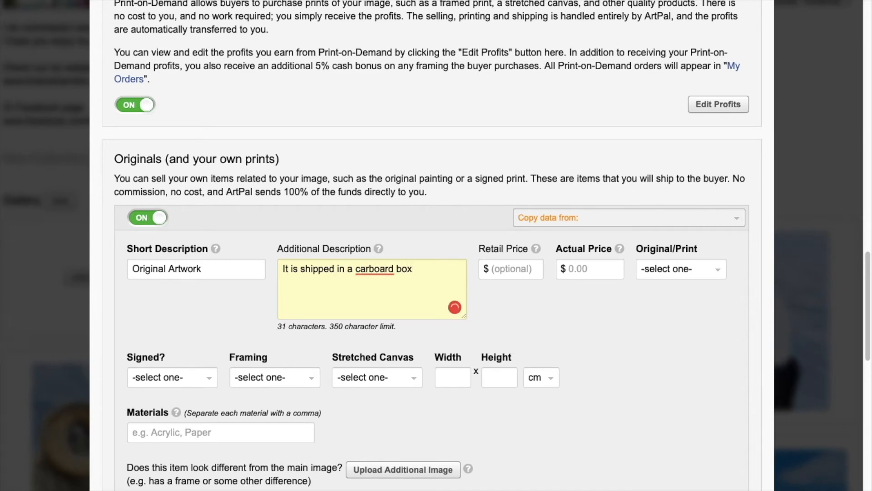
{"action": "mouse_move", "coordinate": [377, 267]}
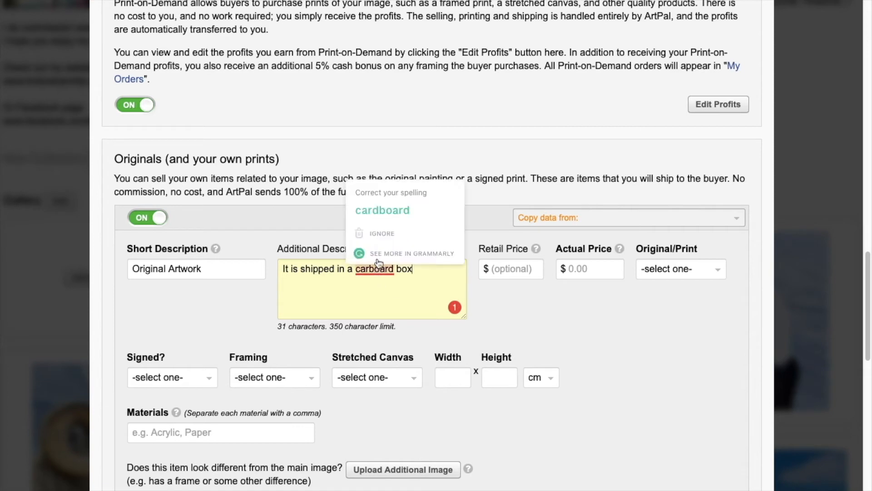
{"action": "left_click", "coordinate": [401, 211]}
{"action": "type", "text": "."}
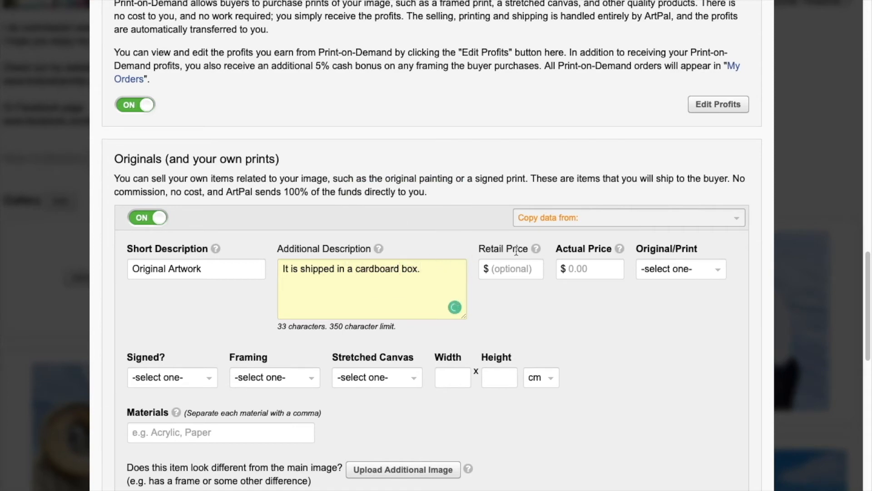
- Set the original item's actual price to $125 and mark it as Original
{"action": "left_click", "coordinate": [586, 268]}
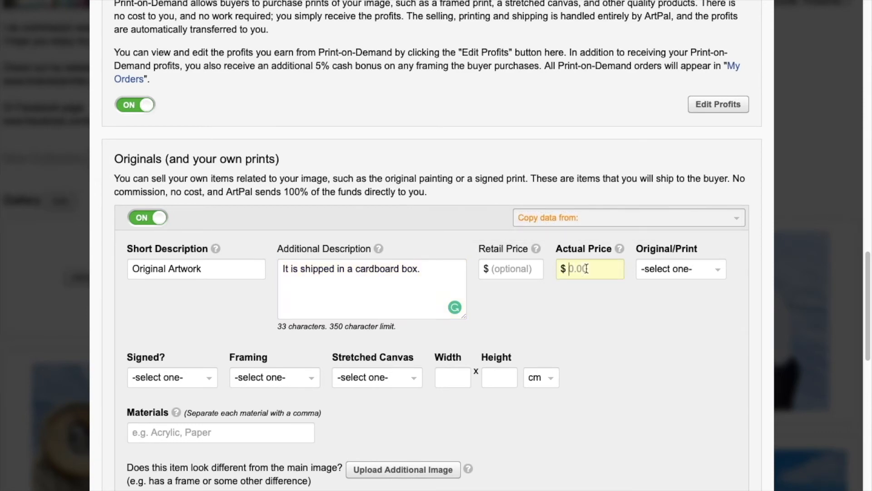
{"action": "type", "text": "125"}
{"action": "left_click", "coordinate": [702, 267]}
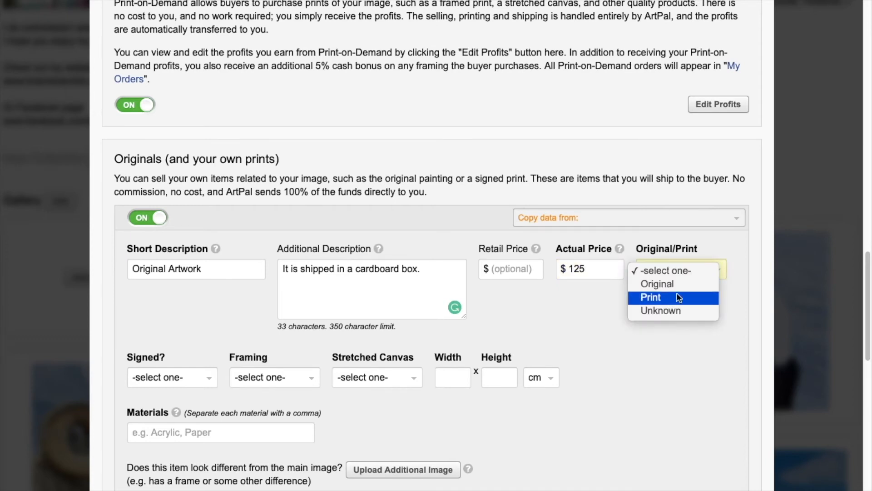
{"action": "left_click", "coordinate": [680, 288]}
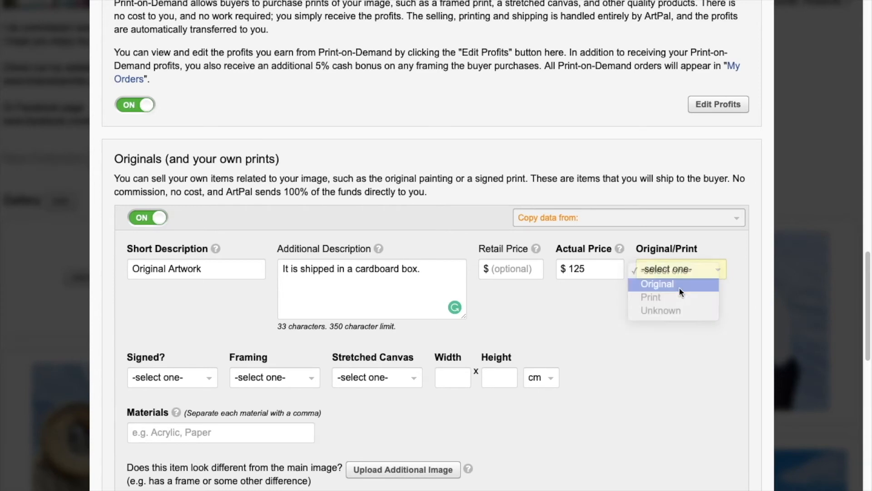
- Mark the item as Signed and Unframed, and set Stretched Canvas to Not Applicable
{"action": "scroll", "coordinate": [583, 321], "scroll_direction": "down", "scroll_amount": 2}
{"action": "left_click", "coordinate": [198, 311]}
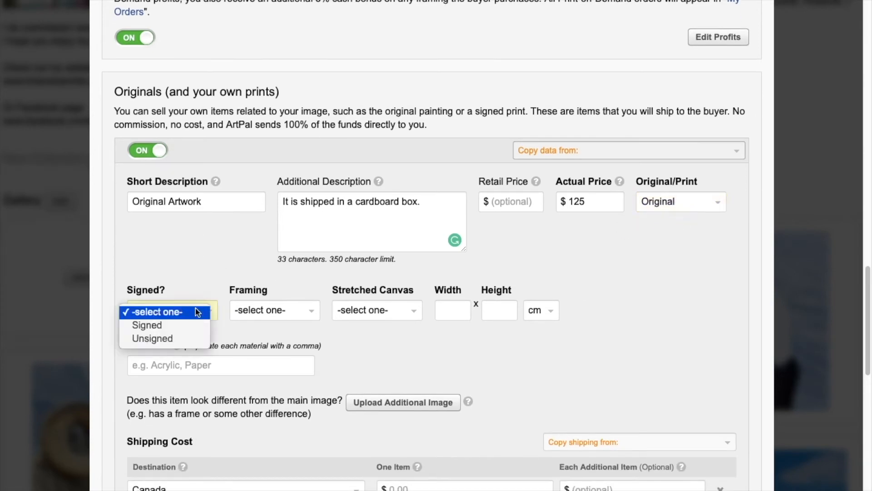
{"action": "left_click", "coordinate": [196, 324]}
{"action": "left_click", "coordinate": [276, 312]}
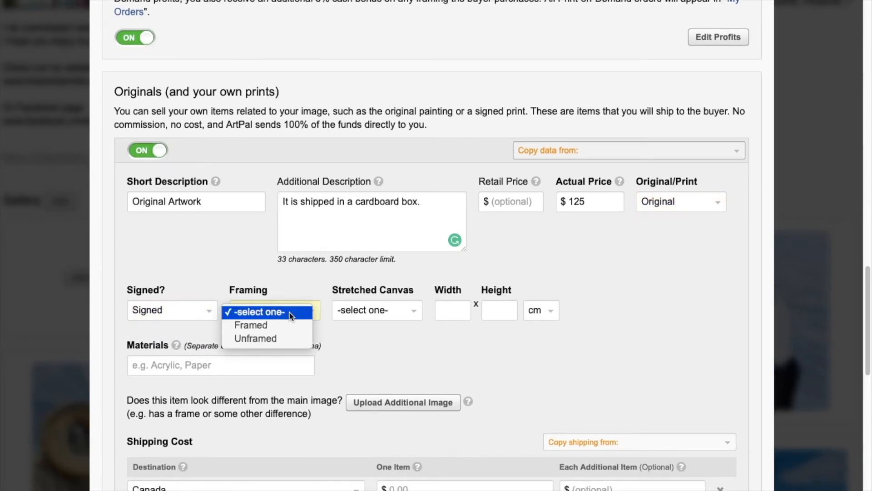
{"action": "left_click", "coordinate": [276, 340]}
{"action": "left_click", "coordinate": [391, 313]}
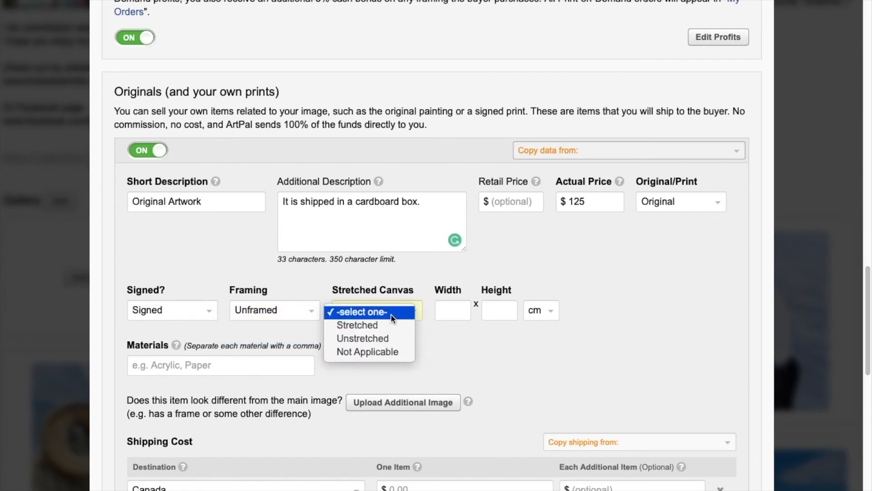
{"action": "left_click", "coordinate": [378, 352]}
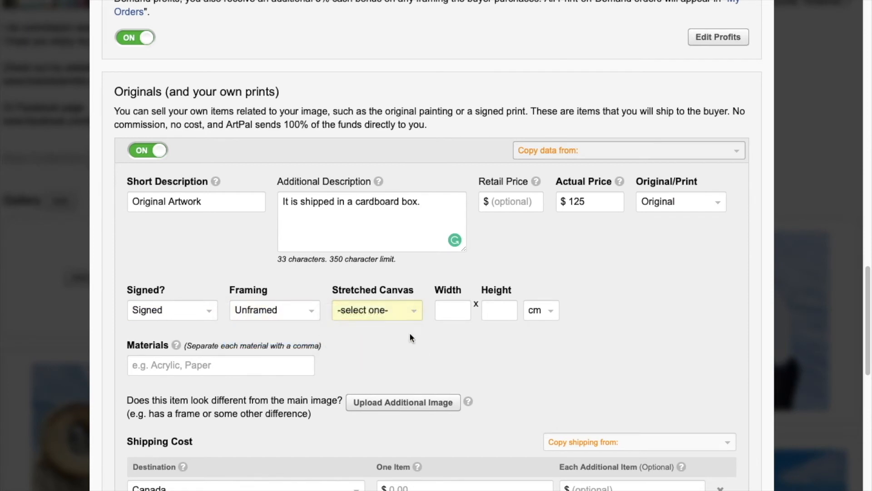
- Set the item's size to 11 wide by 7.25 high in inches
{"action": "left_click", "coordinate": [445, 313]}
{"action": "type", "text": "11"}
{"action": "left_click", "coordinate": [515, 311]}
{"action": "type", "text": "7.25"}
{"action": "left_click", "coordinate": [552, 311]}
{"action": "left_click", "coordinate": [549, 303]}
- Enter the item's materials as "Acrylic, Wood, Varnish"
{"action": "left_click", "coordinate": [262, 363]}
{"action": "type", "text": "Acrylic"}
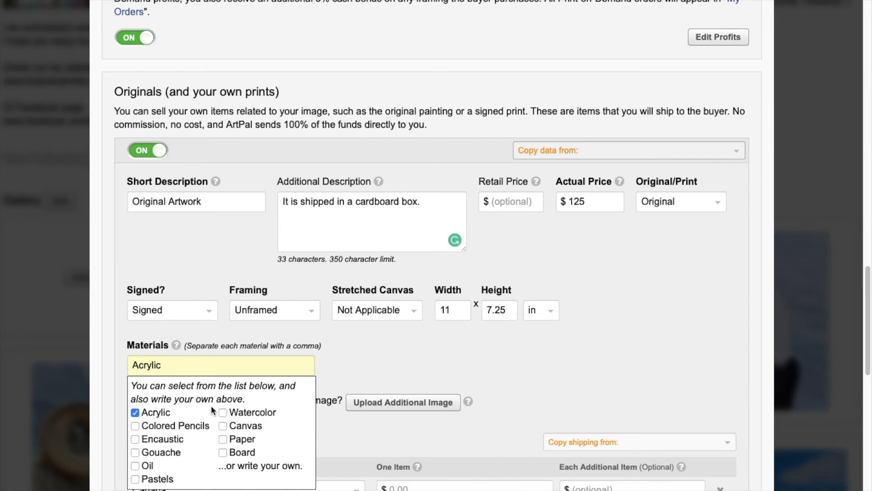
{"action": "type", "text": ", Wood, Varnish"}
{"action": "left_click", "coordinate": [367, 377]}
- Set the one-item shipping cost for Everywhere Else to $30, leaving Canada and United States - All States blank
{"action": "scroll", "coordinate": [353, 359], "scroll_direction": "down", "scroll_amount": 3}
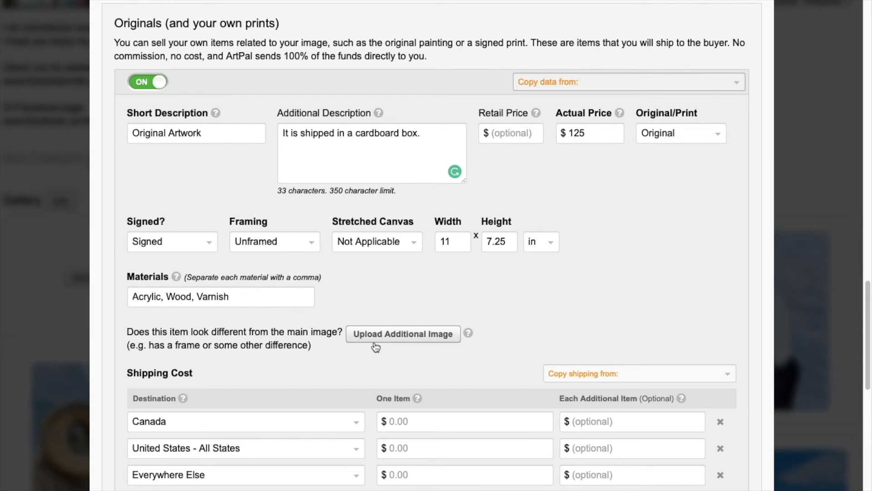
{"action": "scroll", "coordinate": [402, 338], "scroll_direction": "down", "scroll_amount": 2}
{"action": "scroll", "coordinate": [402, 339], "scroll_direction": "down", "scroll_amount": 4}
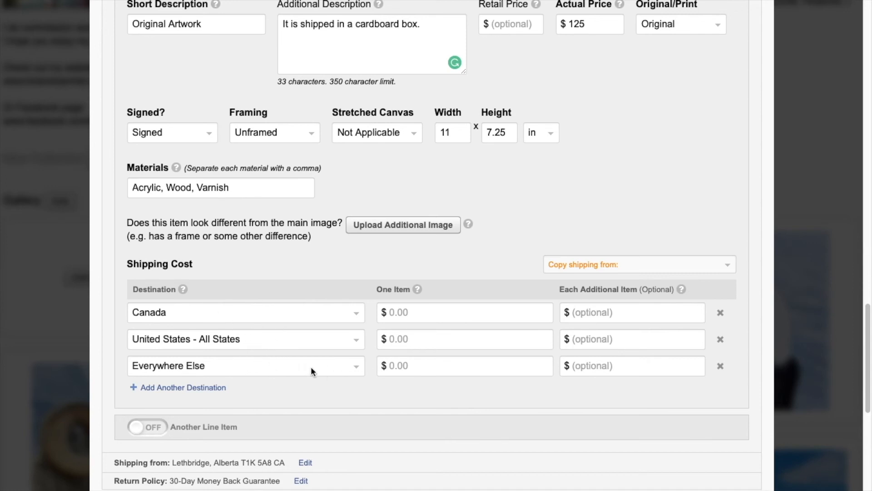
{"action": "left_click", "coordinate": [423, 367]}
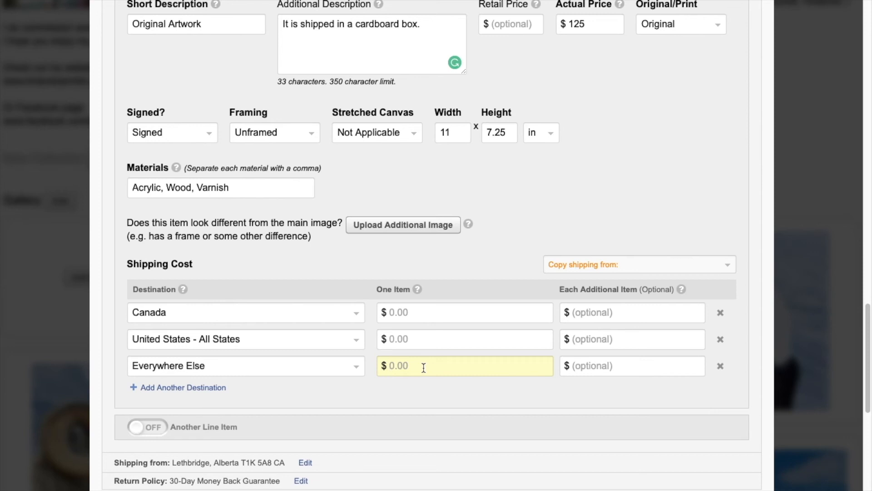
{"action": "type", "text": "30"}
{"action": "left_click", "coordinate": [437, 382]}
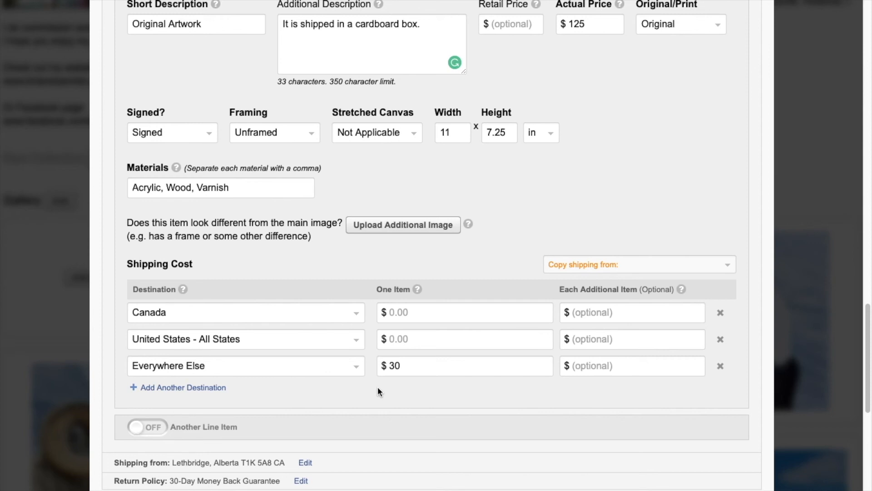
- Review the shipping origin, return policy, Move to Top and Social sections, and try to save the listing
{"action": "scroll", "coordinate": [356, 378], "scroll_direction": "down", "scroll_amount": 1}
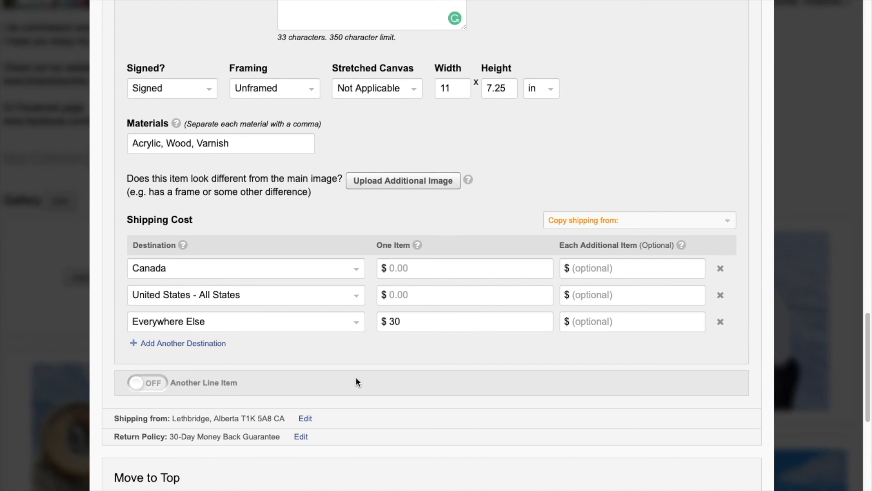
{"action": "scroll", "coordinate": [400, 373], "scroll_direction": "down", "scroll_amount": 1}
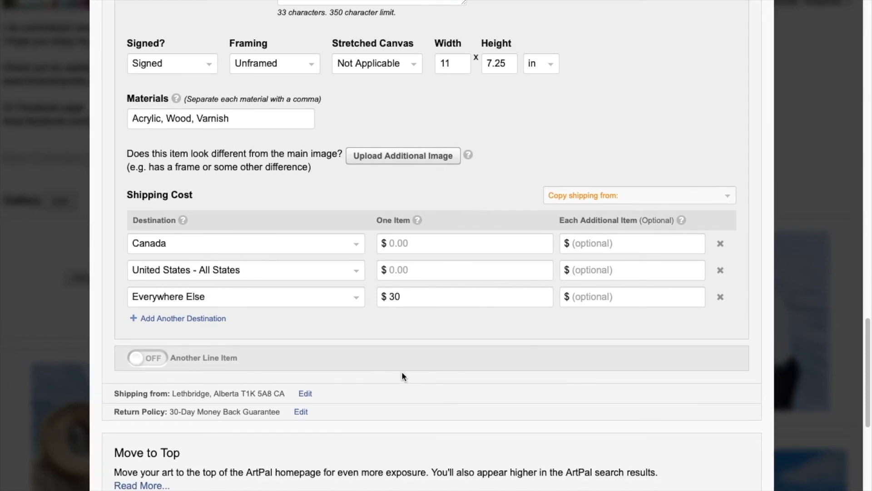
{"action": "scroll", "coordinate": [402, 376], "scroll_direction": "down", "scroll_amount": 1}
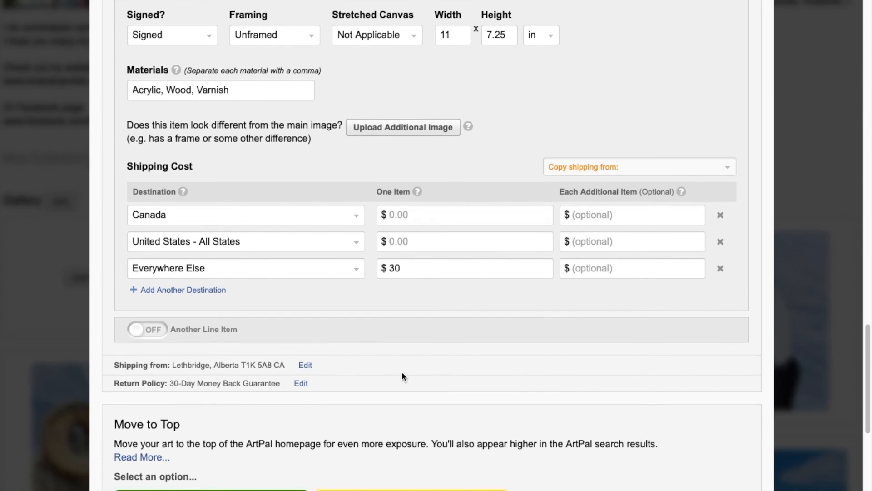
{"action": "scroll", "coordinate": [403, 376], "scroll_direction": "down", "scroll_amount": 1}
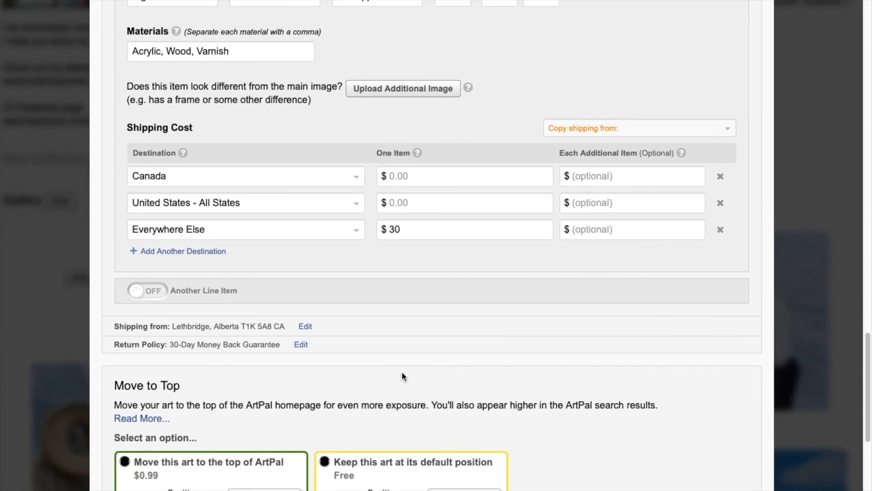
{"action": "scroll", "coordinate": [363, 373], "scroll_direction": "down", "scroll_amount": 2}
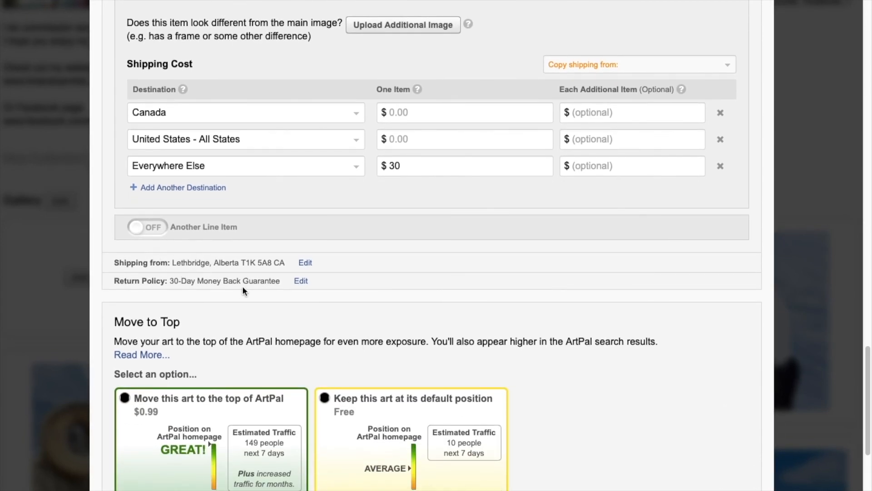
{"action": "scroll", "coordinate": [331, 330], "scroll_direction": "down", "scroll_amount": 1}
{"action": "scroll", "coordinate": [258, 277], "scroll_direction": "down", "scroll_amount": 3}
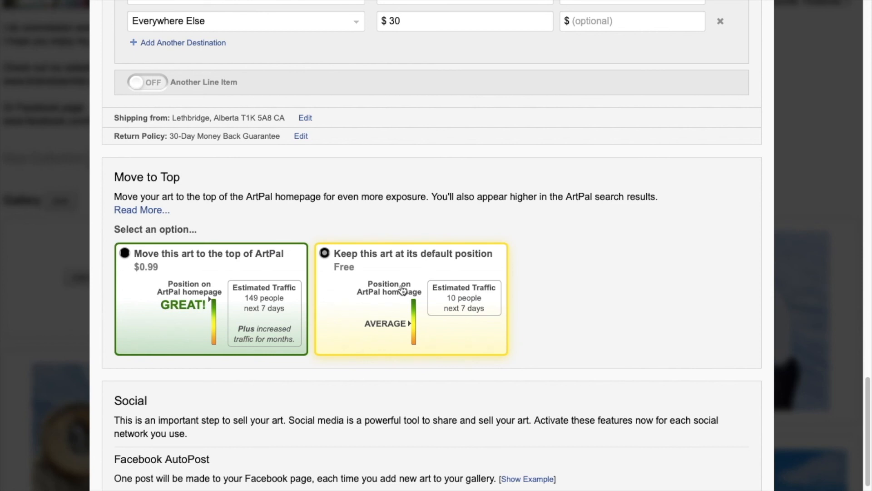
{"action": "scroll", "coordinate": [565, 269], "scroll_direction": "down", "scroll_amount": 3}
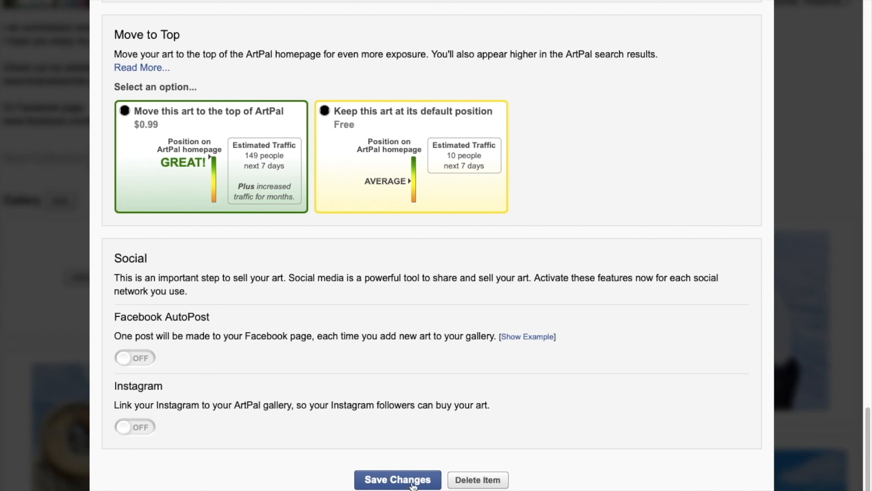
{"action": "left_click", "coordinate": [398, 480]}
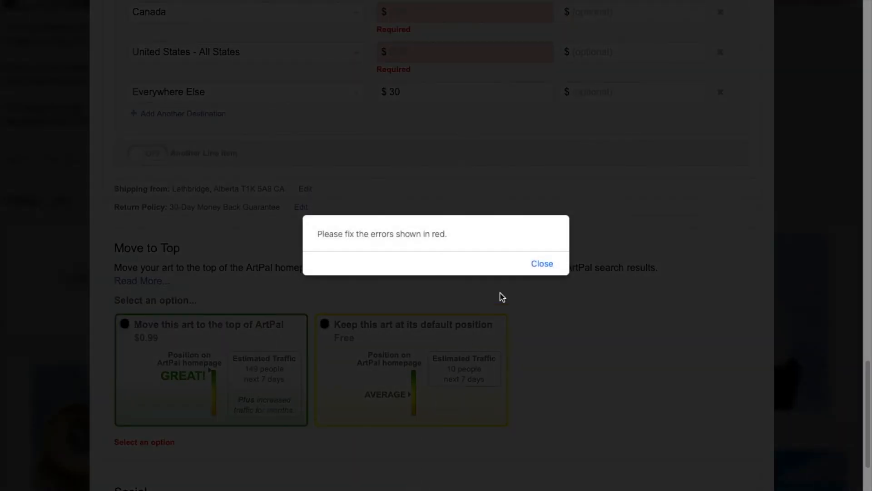
{"action": "left_click", "coordinate": [542, 264]}
- Set the one-item shipping cost to $0 for both Canada and United States - All States
{"action": "scroll", "coordinate": [506, 323], "scroll_direction": "up", "scroll_amount": 3}
{"action": "left_click", "coordinate": [441, 172]}
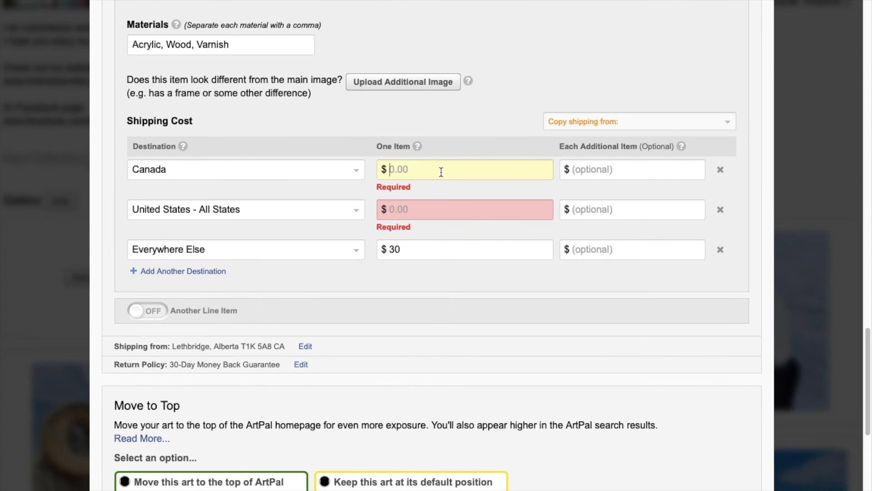
{"action": "type", "text": "0"}
{"action": "left_click", "coordinate": [436, 212]}
{"action": "type", "text": "0"}
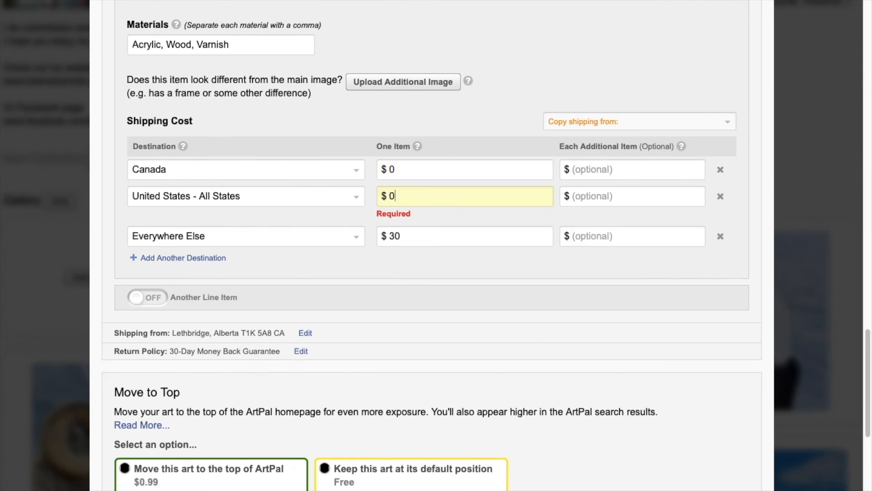
{"action": "left_click", "coordinate": [486, 293]}
- Choose the free option to keep this art at its default position and save the listing's changes
{"action": "scroll", "coordinate": [487, 293], "scroll_direction": "down", "scroll_amount": 8}
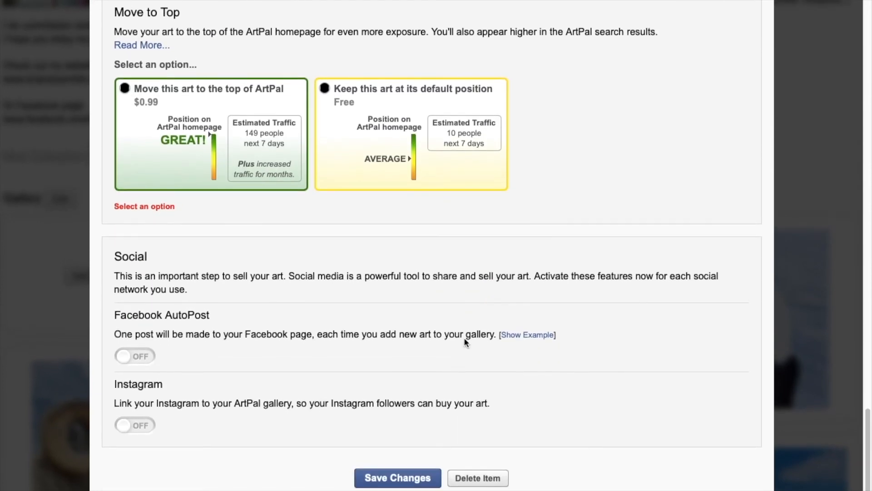
{"action": "left_click", "coordinate": [365, 89]}
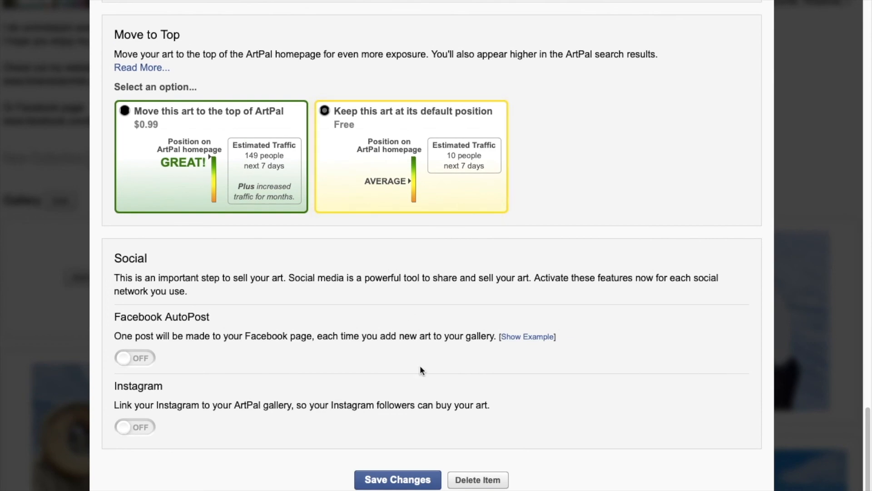
{"action": "left_click", "coordinate": [406, 481]}
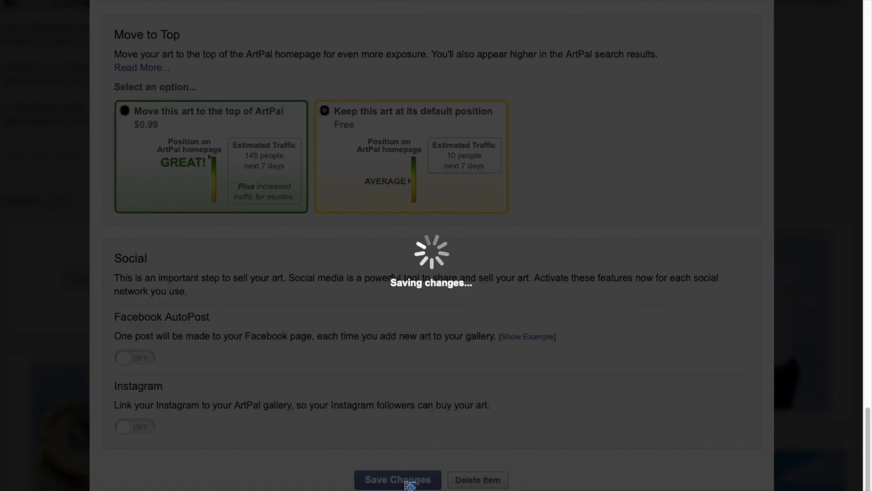